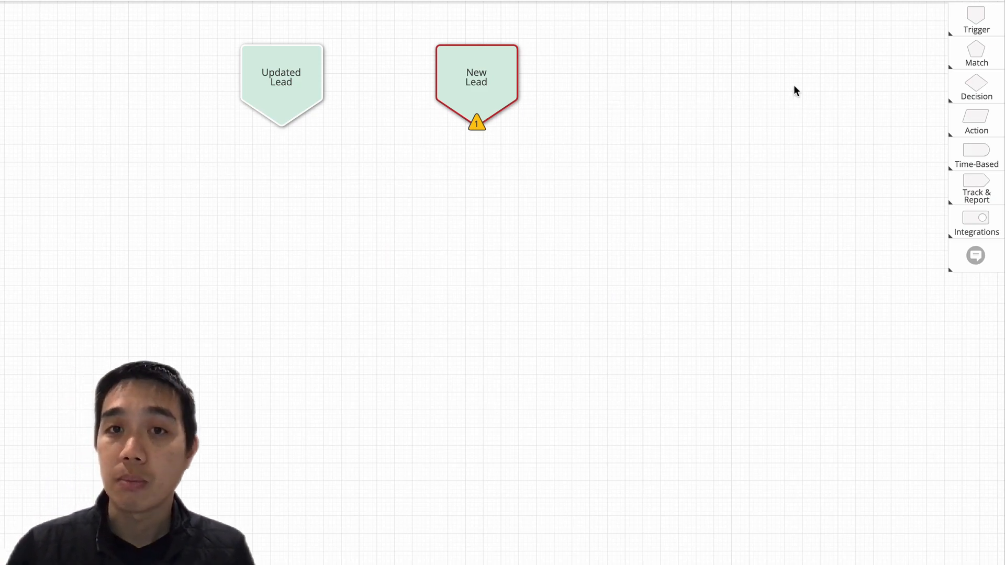
# Add a Lead to Account (L2A) match node below the New Lead trigger and connect the trigger's Insert path to it.
pyautogui.moveTo(963, 55)
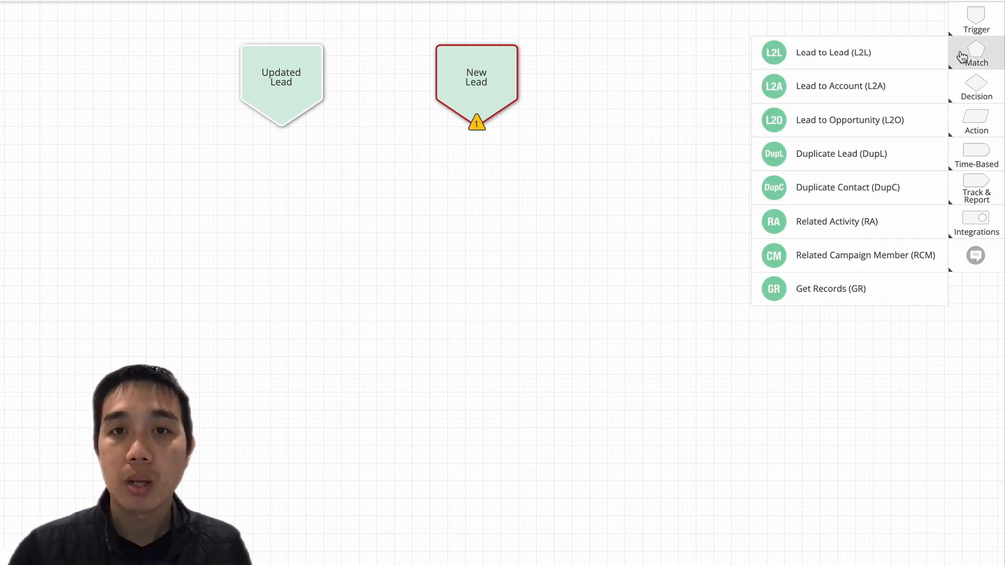
pyautogui.moveTo(914, 82); pyautogui.dragTo(451, 220)
pyautogui.moveTo(477, 125); pyautogui.dragTo(480, 234)
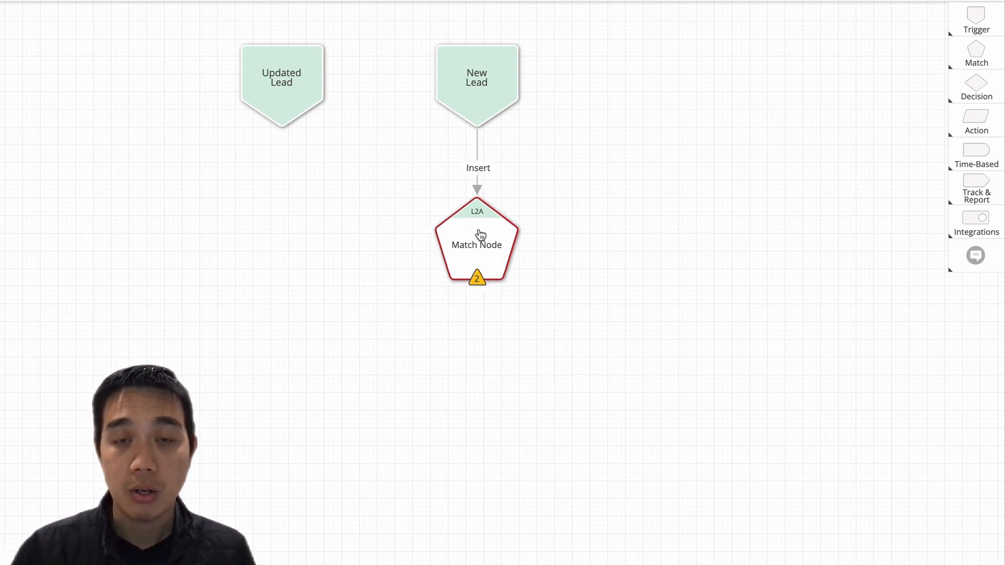
# Rename the new Lead to Account match node as "US Account Match?".
pyautogui.doubleClick(480, 233)
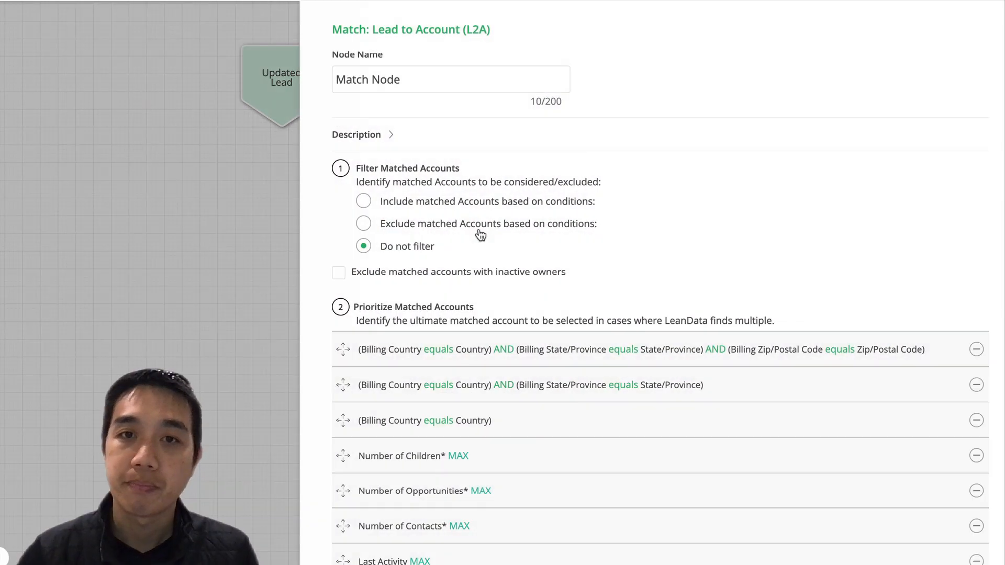
pyautogui.click(336, 79)
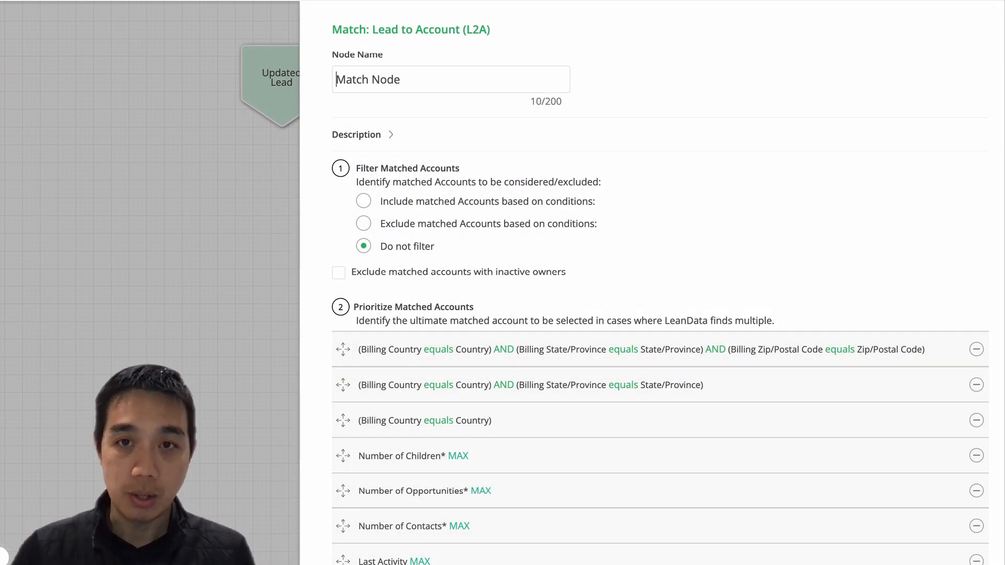
pyautogui.write('US Account')
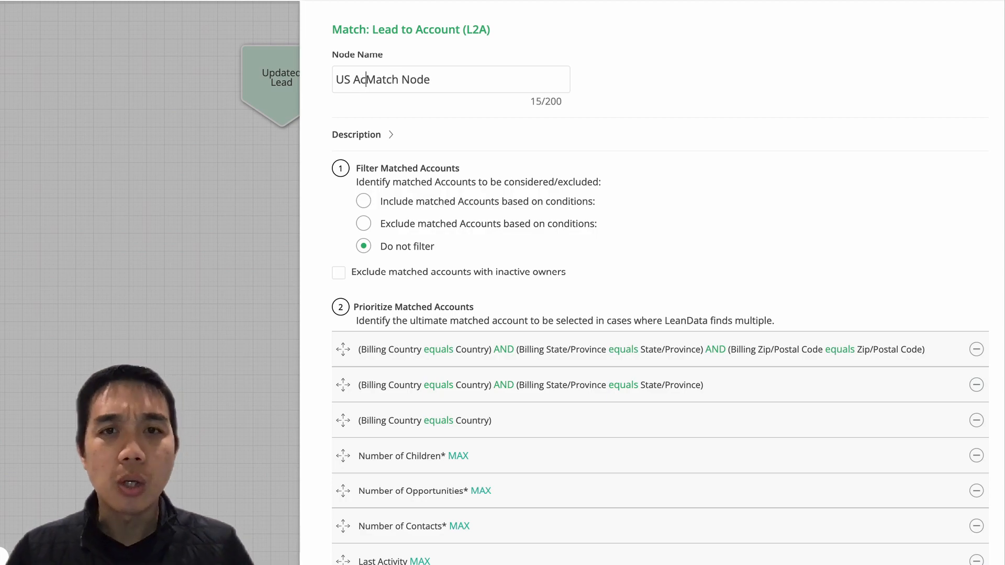
pyautogui.doubleClick(449, 80)
pyautogui.press('BackSpace')
pyautogui.press('BackSpace')
pyautogui.write('?')
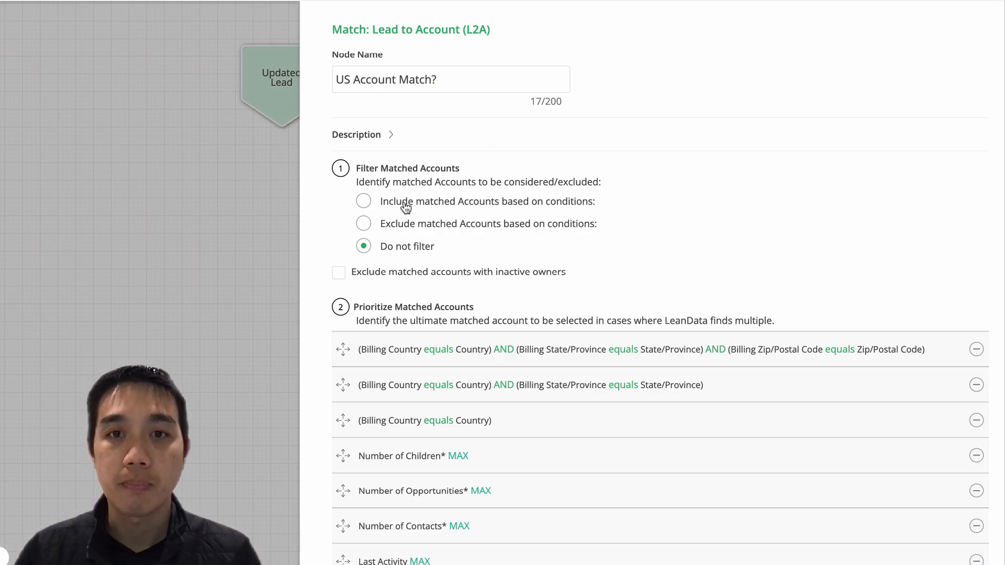
# Filter the match to include only accounts whose Billing Country equals United States.
pyautogui.click(364, 201)
pyautogui.click(450, 240)
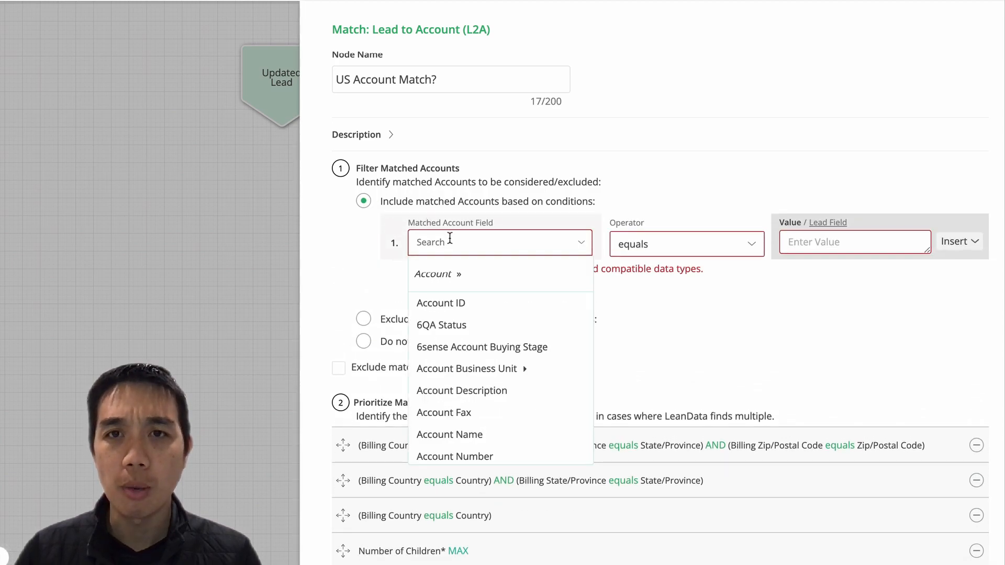
pyautogui.write('billi')
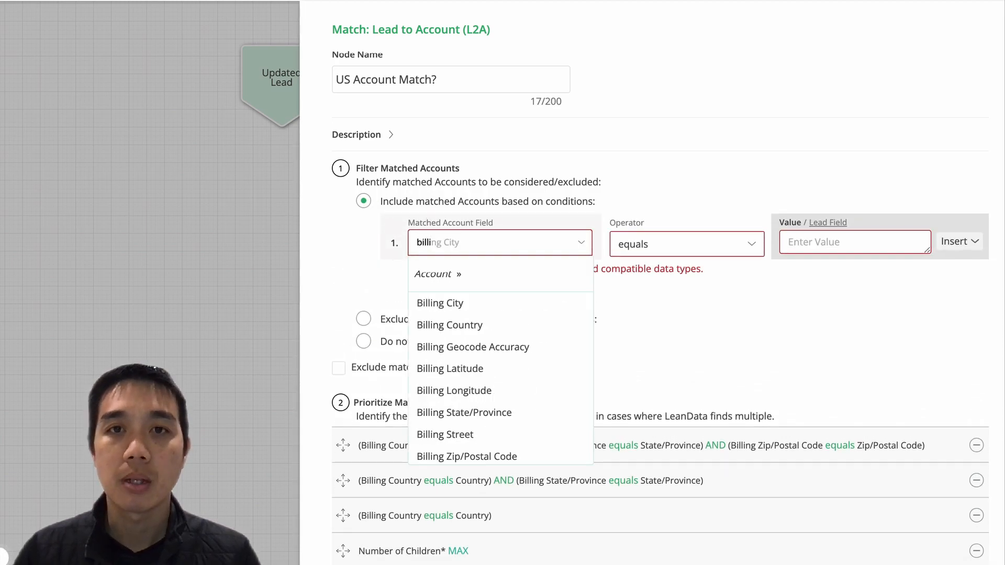
pyautogui.click(487, 325)
pyautogui.click(812, 240)
pyautogui.write('United States')
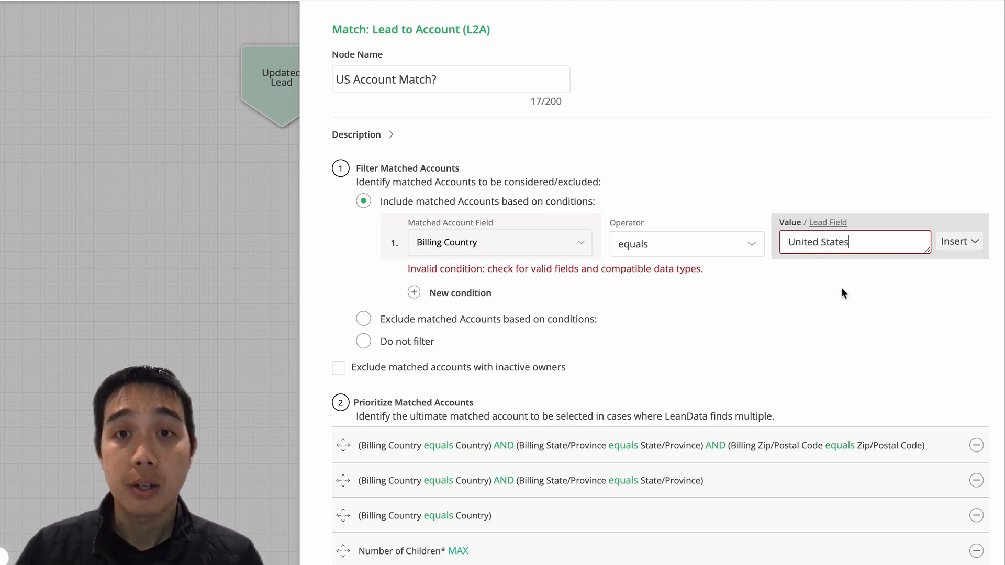
# Store the matched account in a custom variable named "US Matched Account" and save the node settings.
pyautogui.scroll(-7, 843, 293)
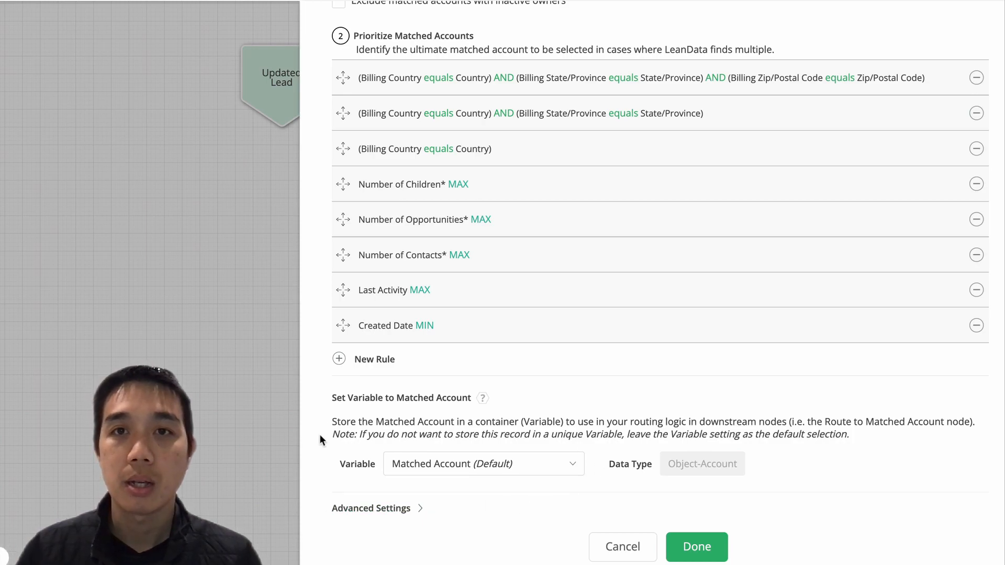
pyautogui.click(444, 466)
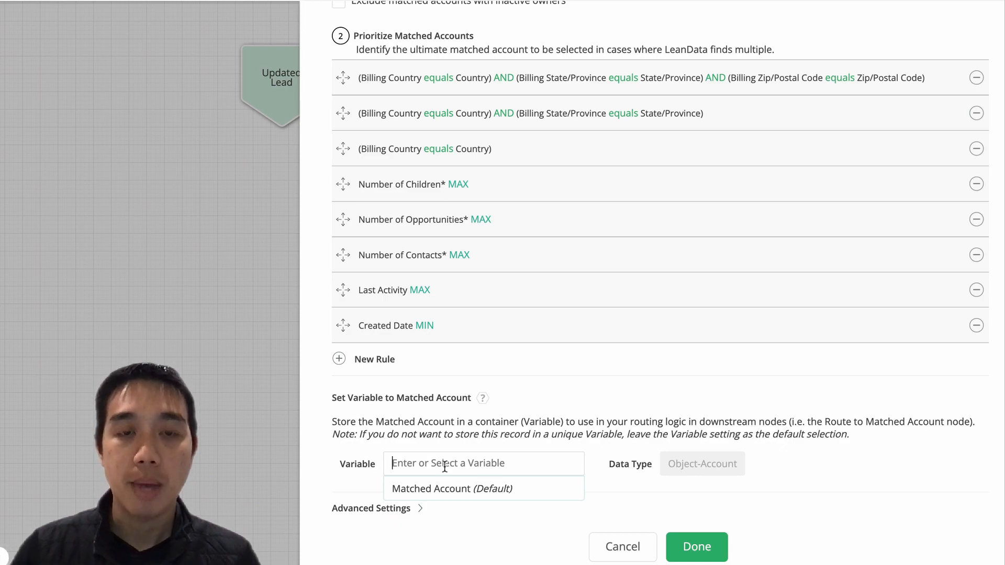
pyautogui.write('US Ma')
pyautogui.write('tched Acc')
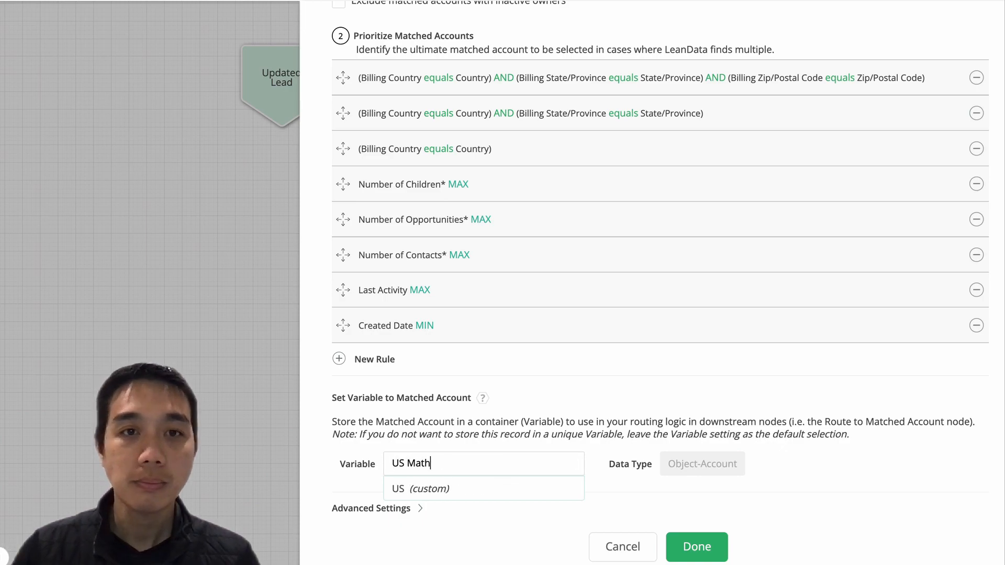
pyautogui.write('ount')
pyautogui.click(427, 488)
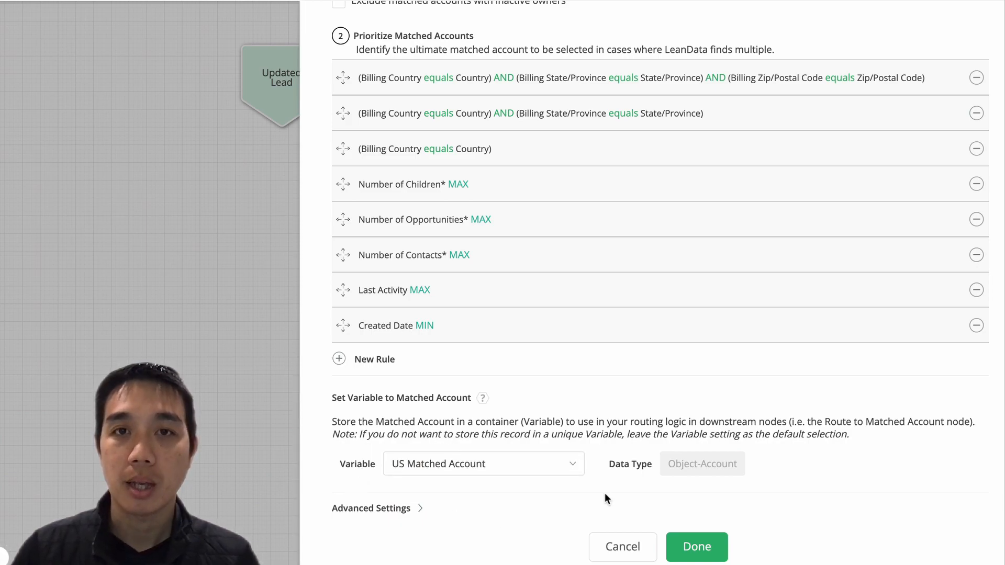
pyautogui.click(701, 547)
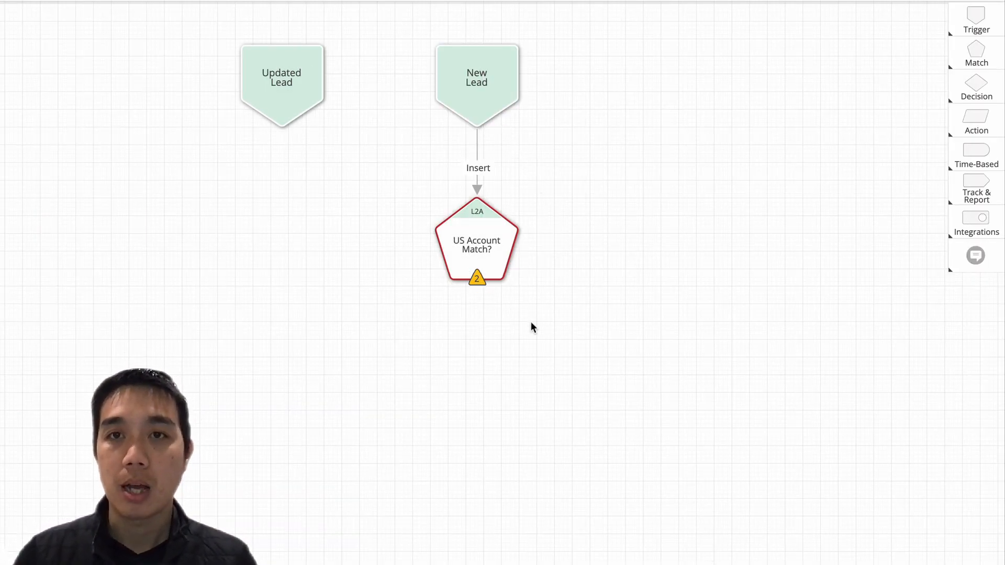
# Duplicate the US Account Match? node and connect the original's Match path to the copy below it.
pyautogui.click(490, 244)
pyautogui.click(545, 237)
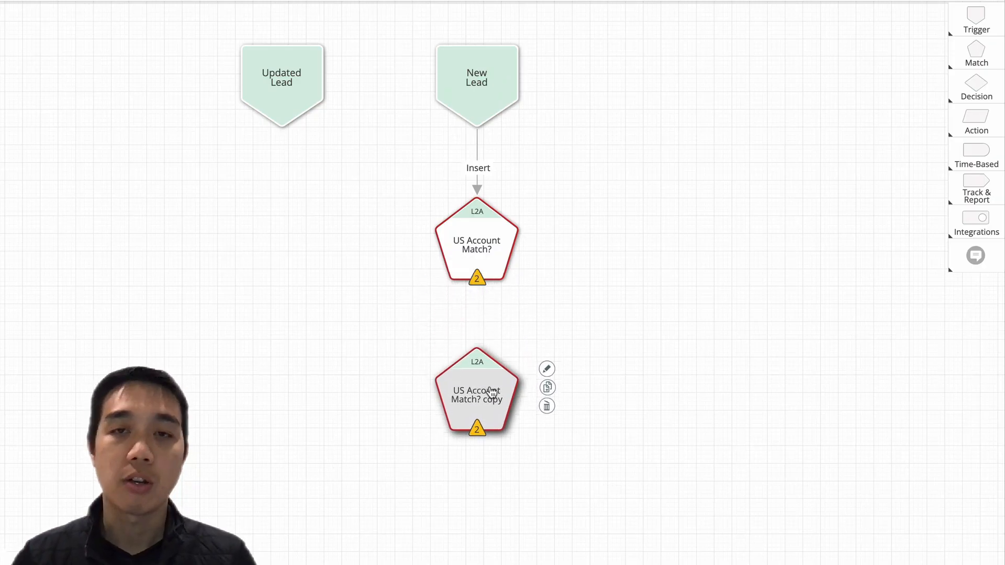
pyautogui.moveTo(477, 284)
pyautogui.moveTo(486, 286); pyautogui.dragTo(484, 370)
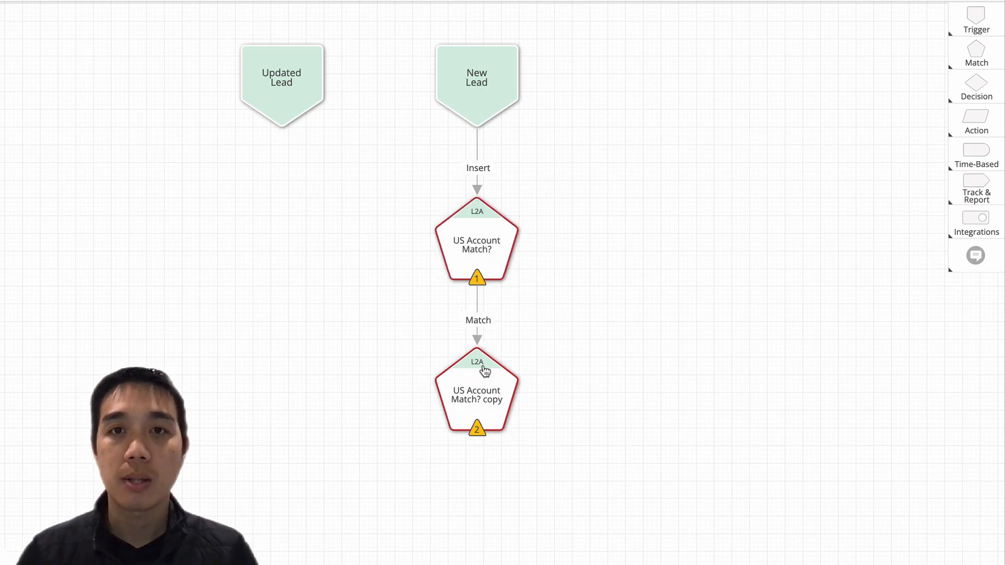
# Rename the copied match node as "International Account Match?".
pyautogui.doubleClick(483, 380)
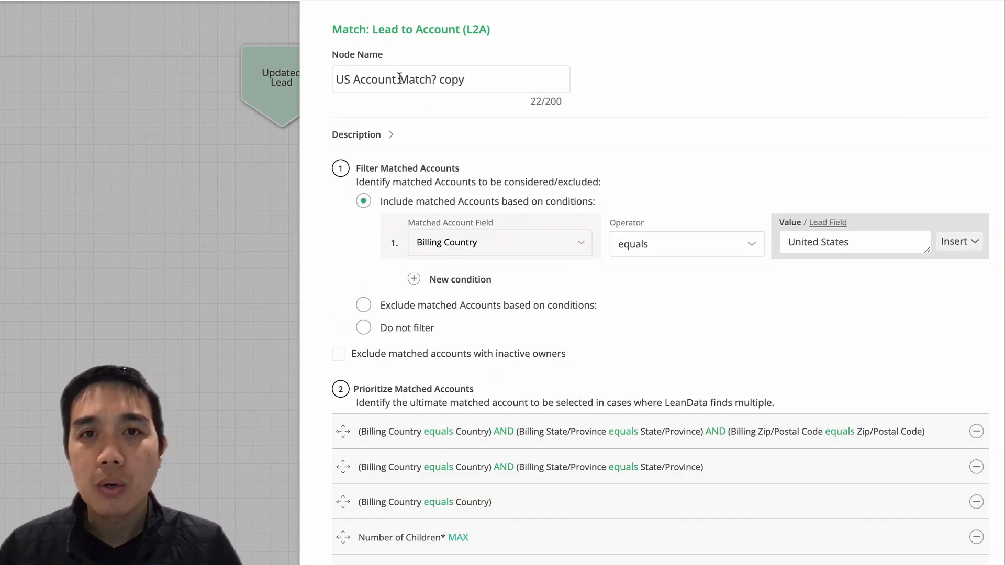
pyautogui.moveTo(353, 79); pyautogui.dragTo(337, 79)
pyautogui.press('BackSpace')
pyautogui.write('I nternational')
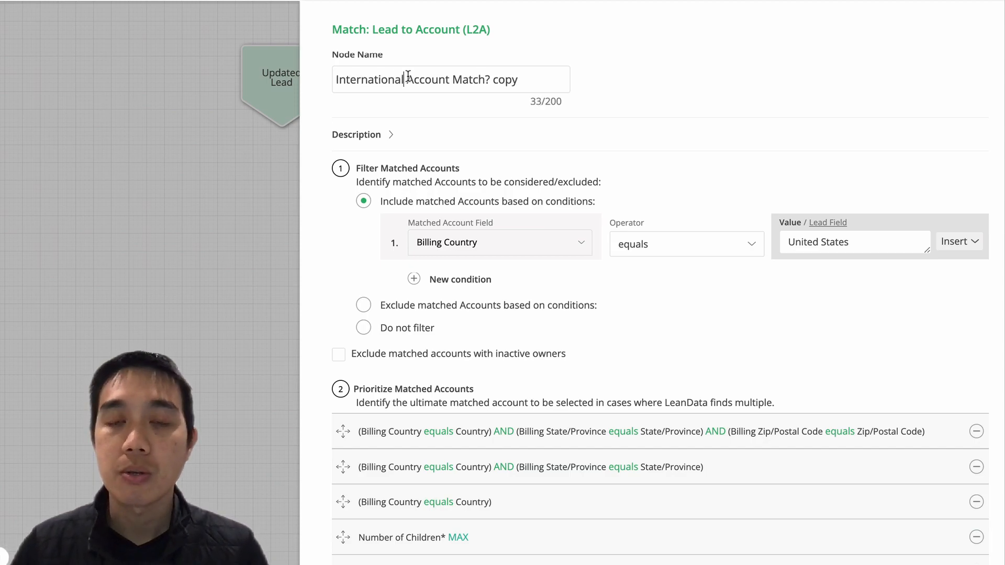
pyautogui.moveTo(520, 84); pyautogui.dragTo(491, 82)
pyautogui.press('BackSpace')
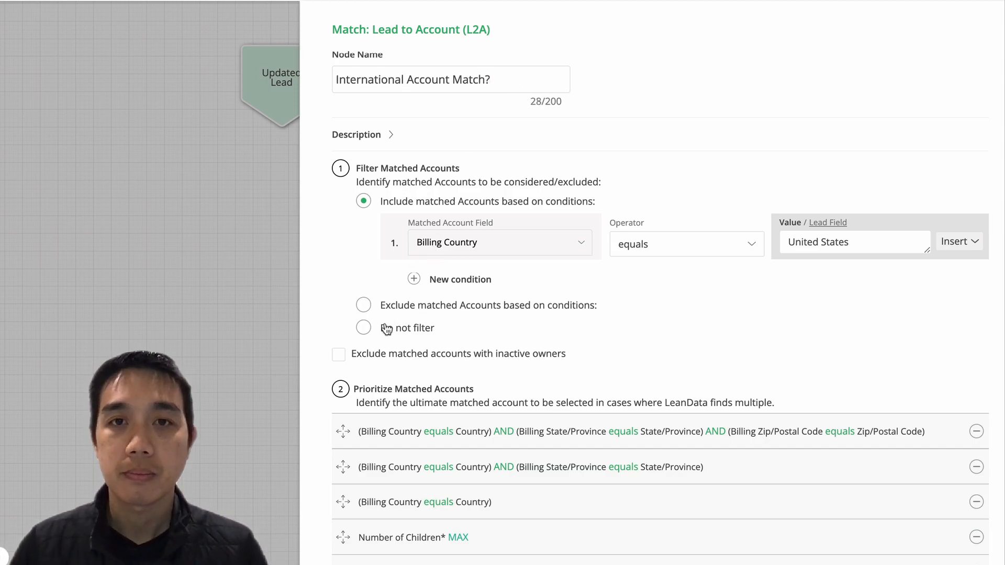
# Change the filter to exclude matched accounts whose Billing Country equals United States.
pyautogui.click(363, 305)
pyautogui.click(430, 266)
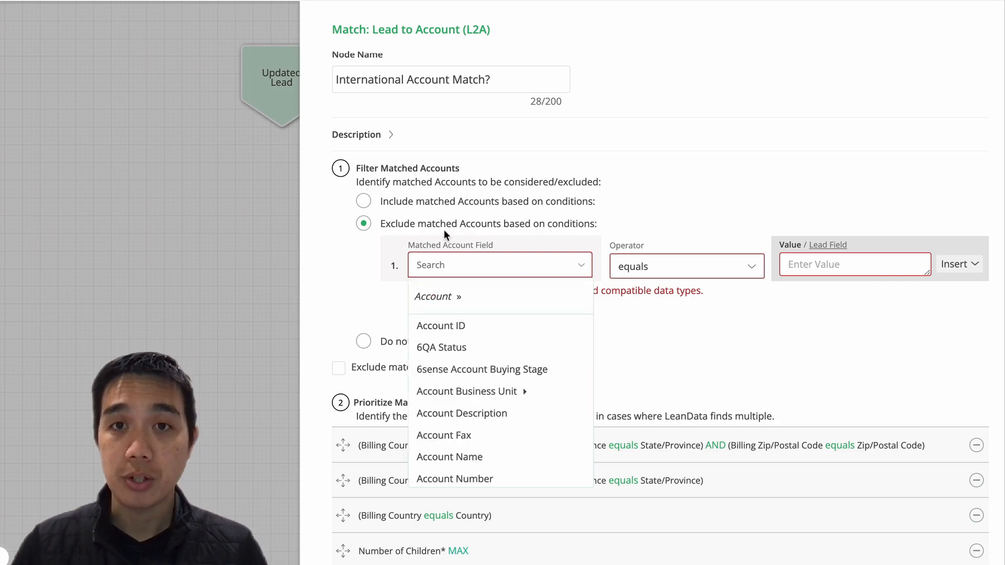
pyautogui.write('coun')
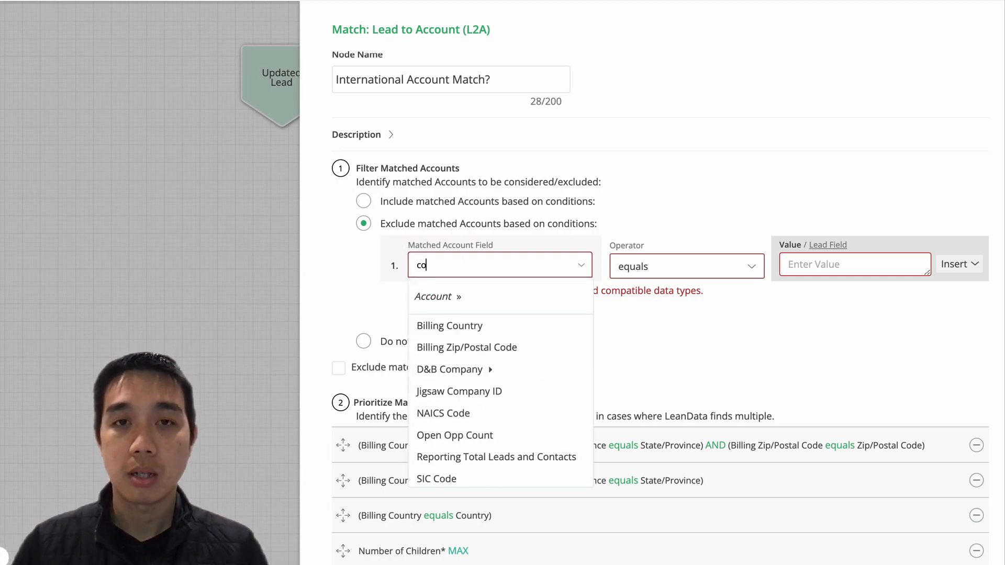
pyautogui.click(462, 325)
pyautogui.click(796, 266)
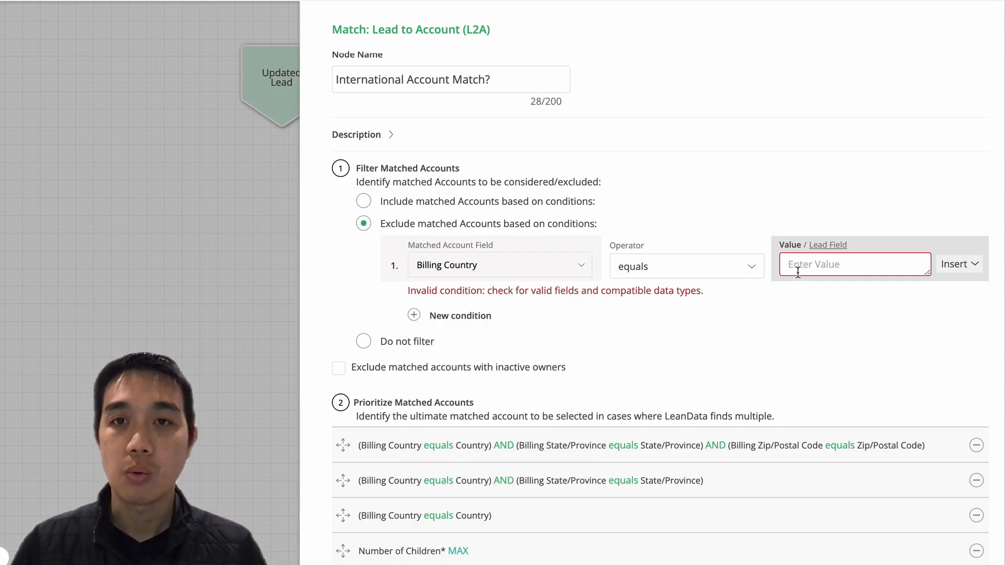
pyautogui.write('United States')
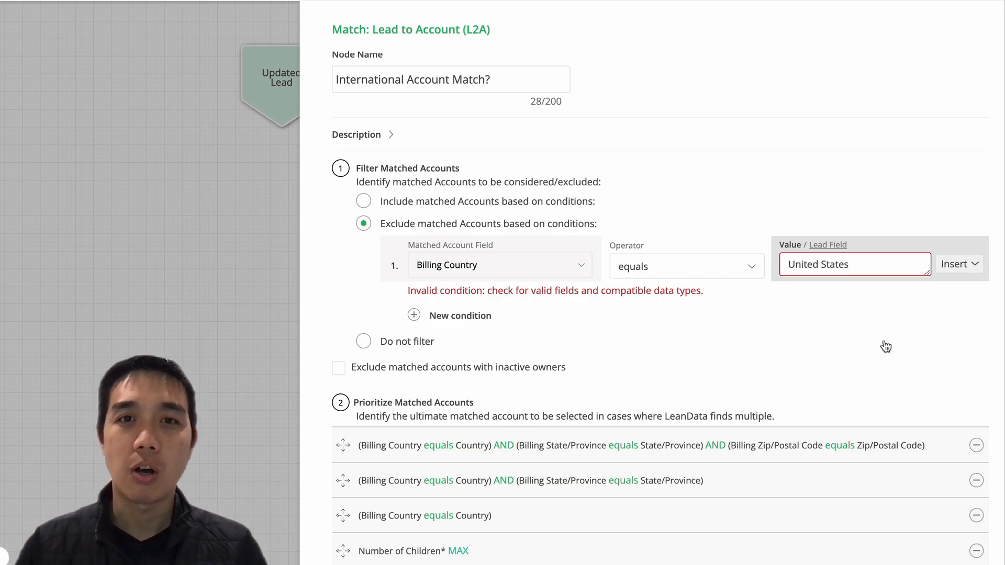
pyautogui.click(887, 347)
# Store this node's matched account in a custom variable named "International Matched Account" and save the node settings.
pyautogui.scroll(-7, 690, 339)
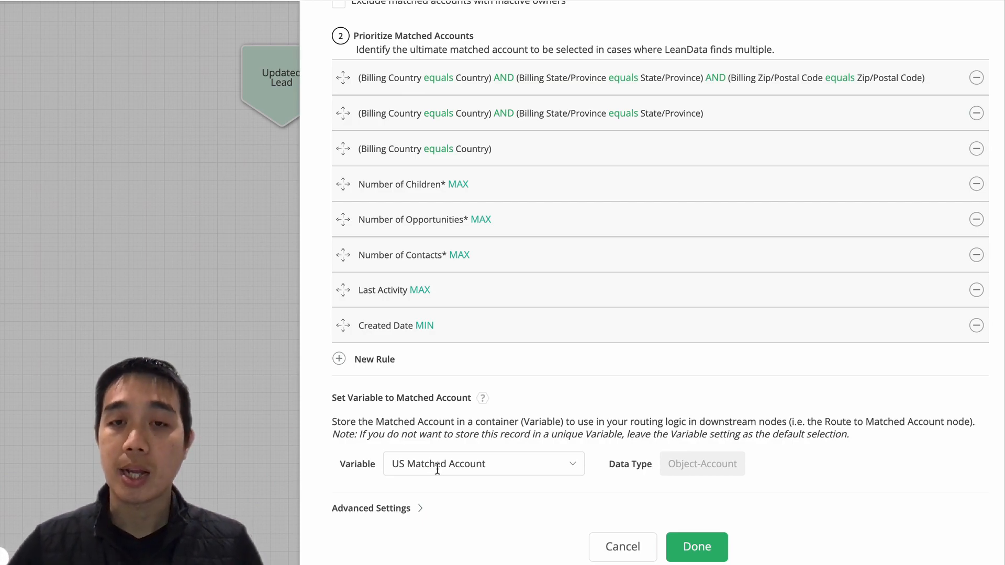
pyautogui.click(438, 469)
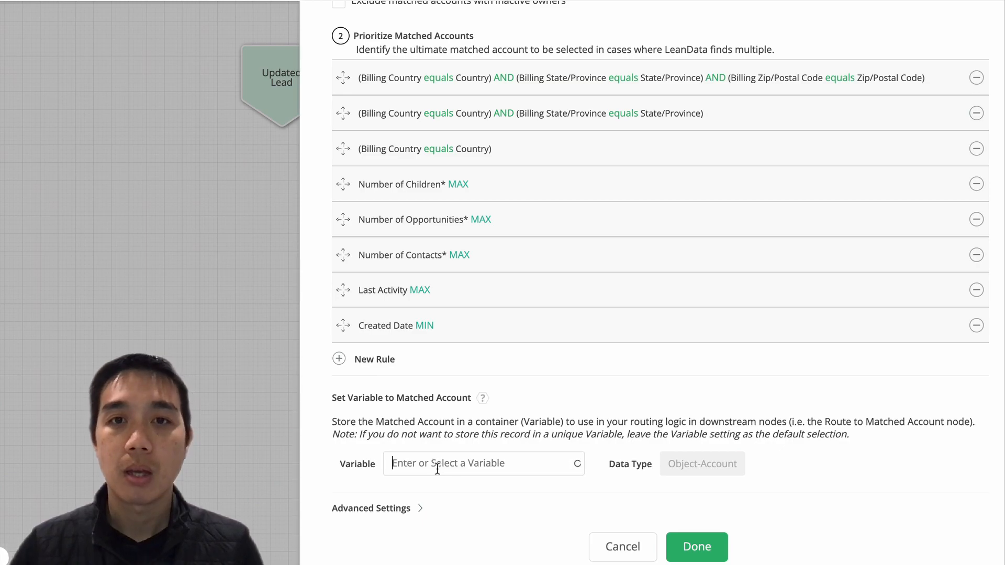
pyautogui.write('Ine')
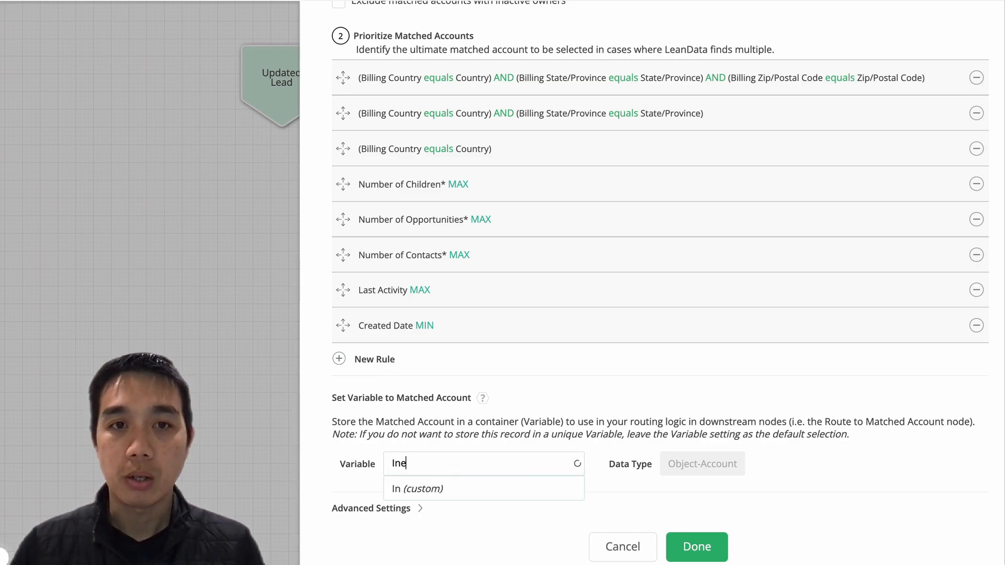
pyautogui.press('BackSpace')
pyautogui.write('te')
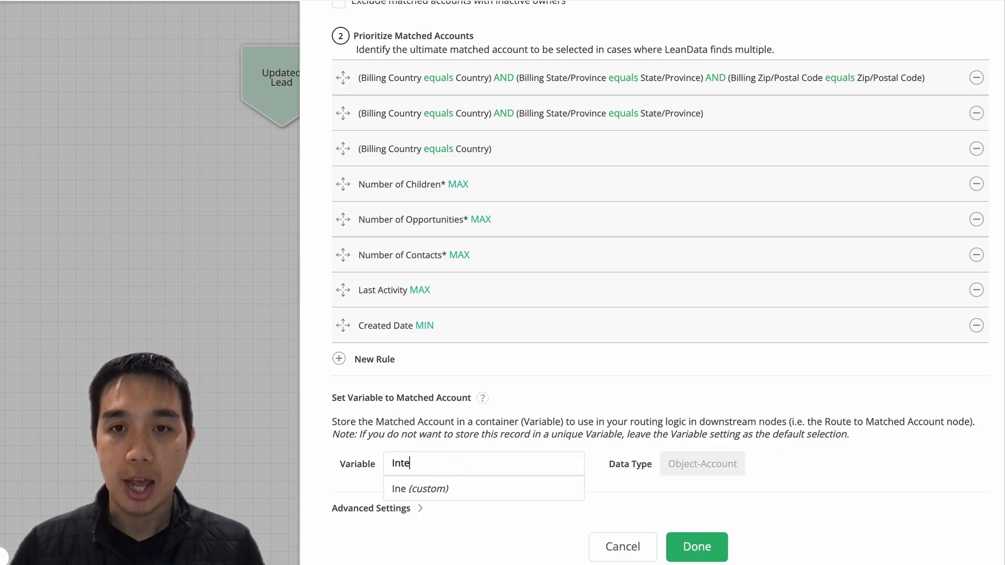
pyautogui.write('rnational Match')
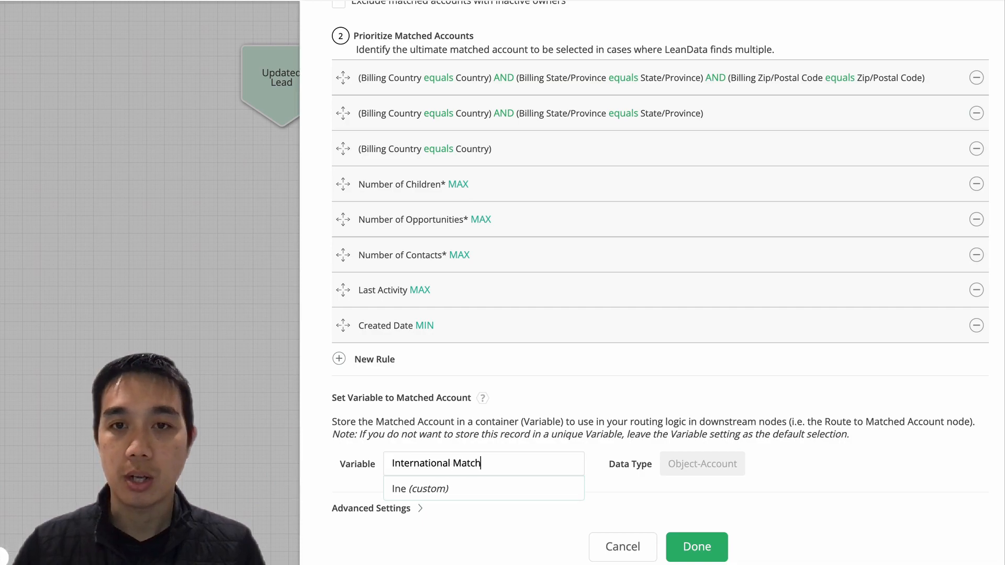
pyautogui.write('ed Account')
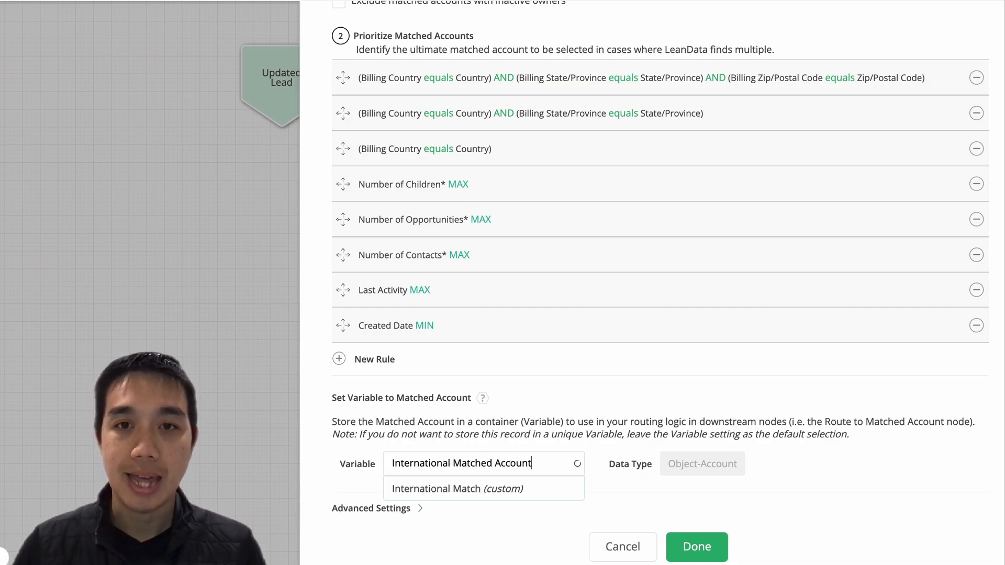
pyautogui.click(426, 494)
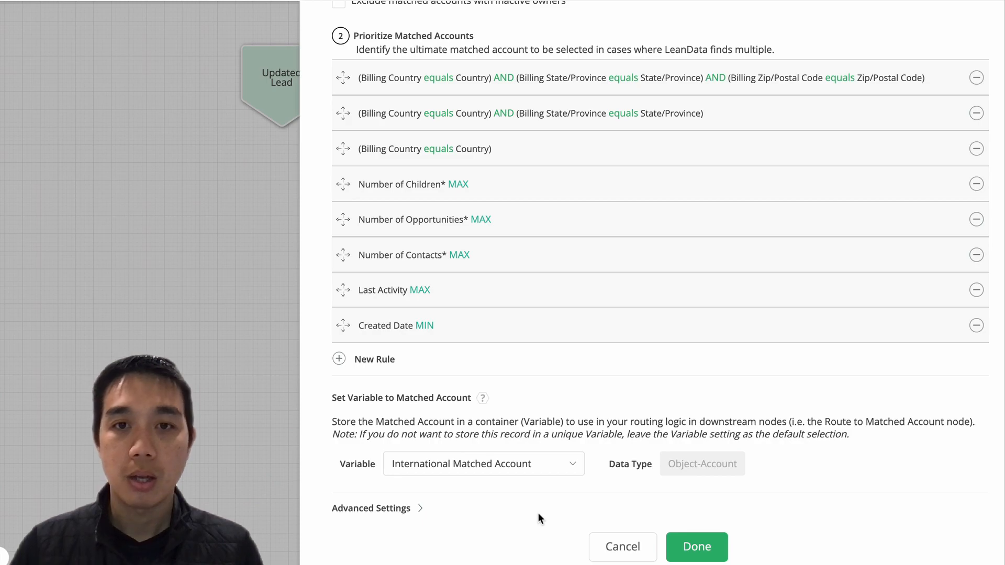
pyautogui.click(700, 545)
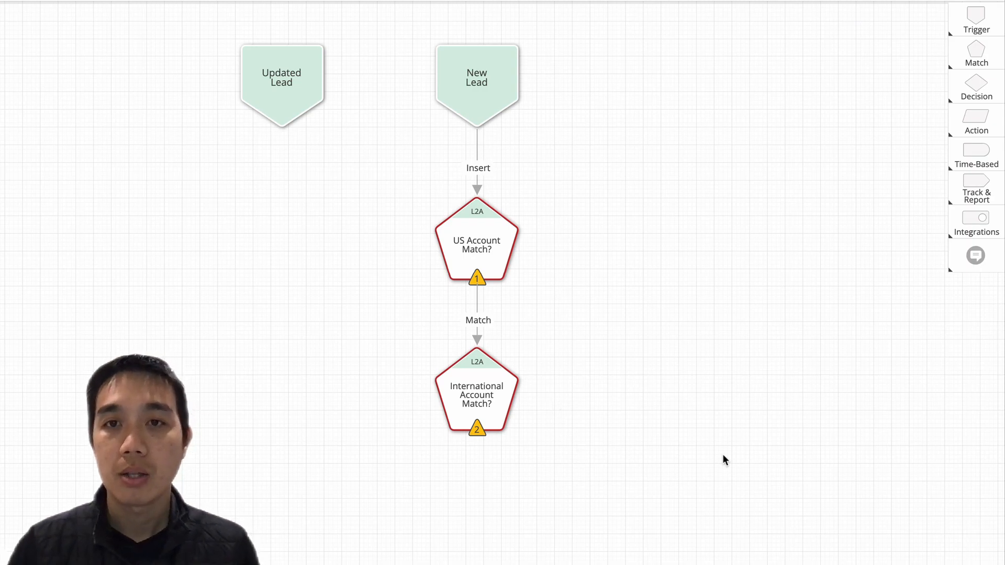
# Add a Route to Matched Account action beside the International Account Match? node and connect that node's Match path to it.
pyautogui.moveTo(950, 127)
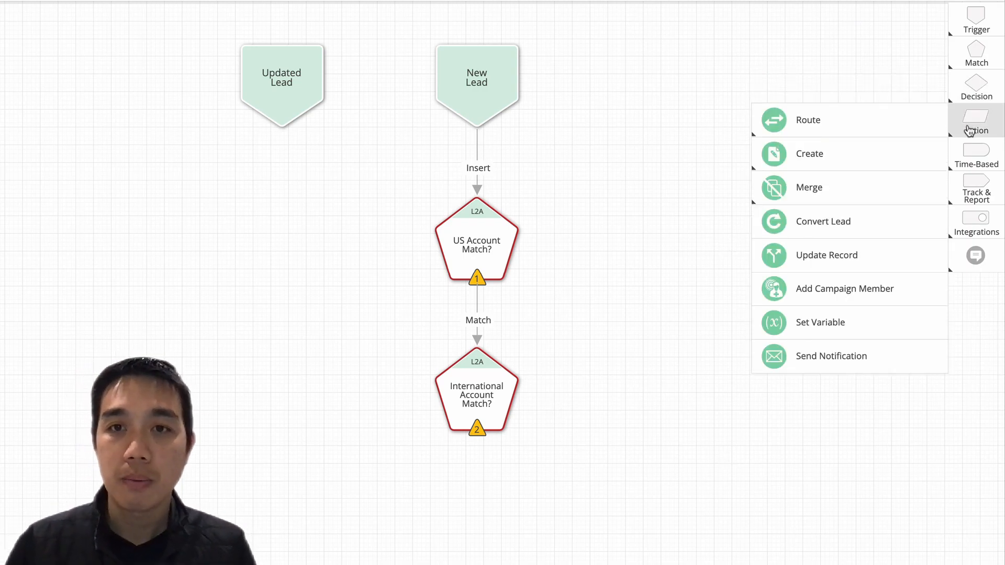
pyautogui.moveTo(714, 152); pyautogui.dragTo(610, 384)
pyautogui.moveTo(500, 437); pyautogui.dragTo(616, 425)
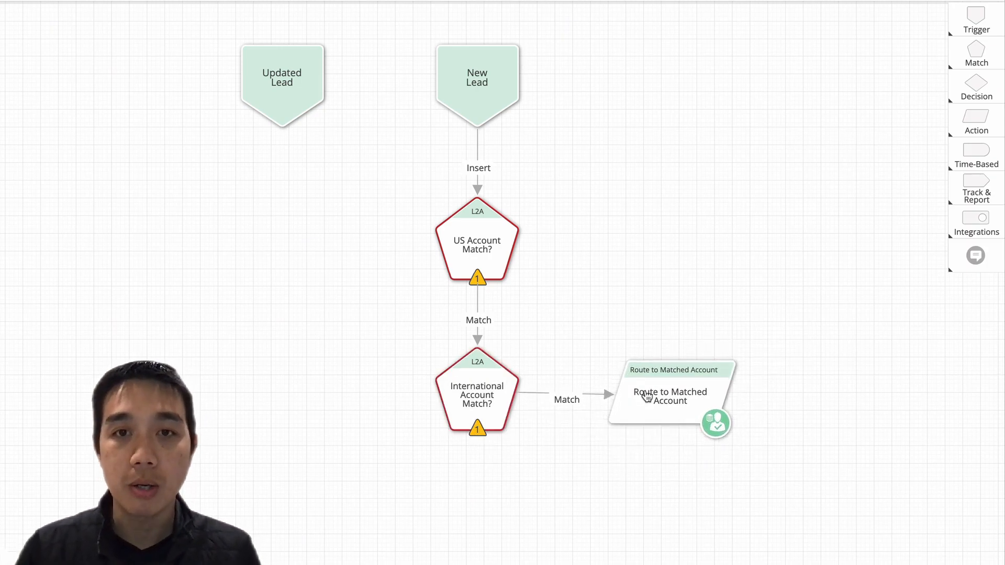
# Rename the Route to Matched Account node as "Route to International Matched Account Owner".
pyautogui.doubleClick(645, 390)
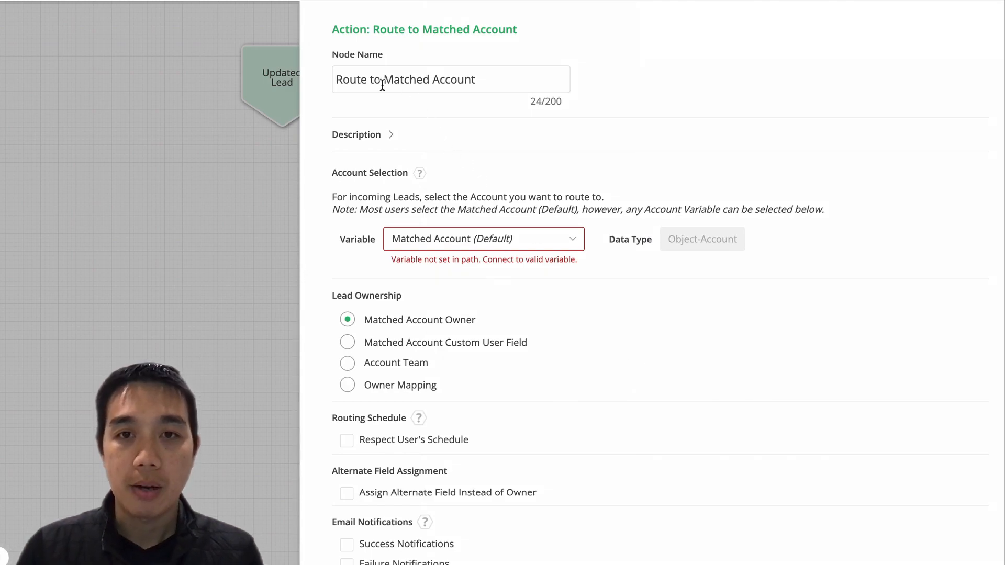
pyautogui.write('Interna')
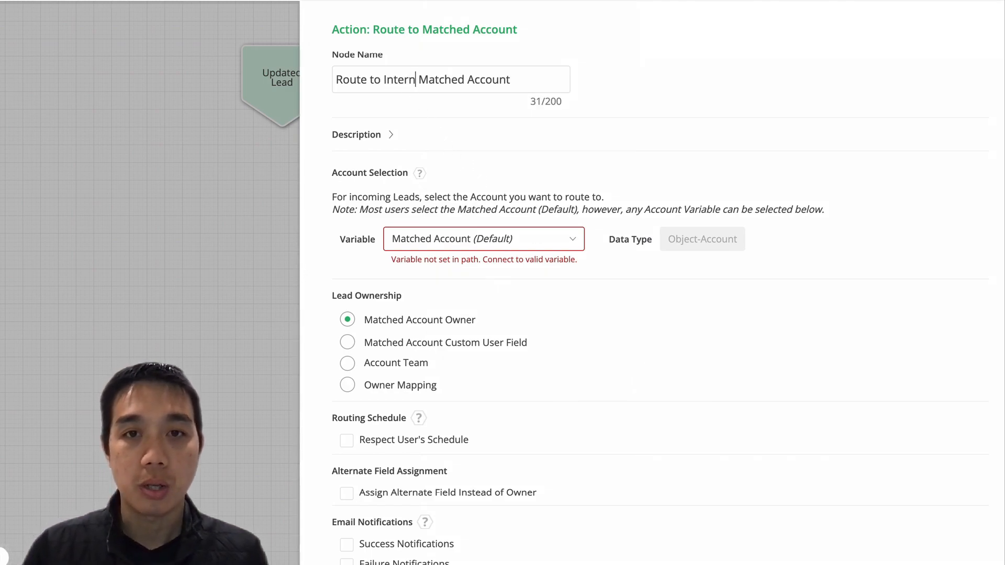
pyautogui.write('tional')
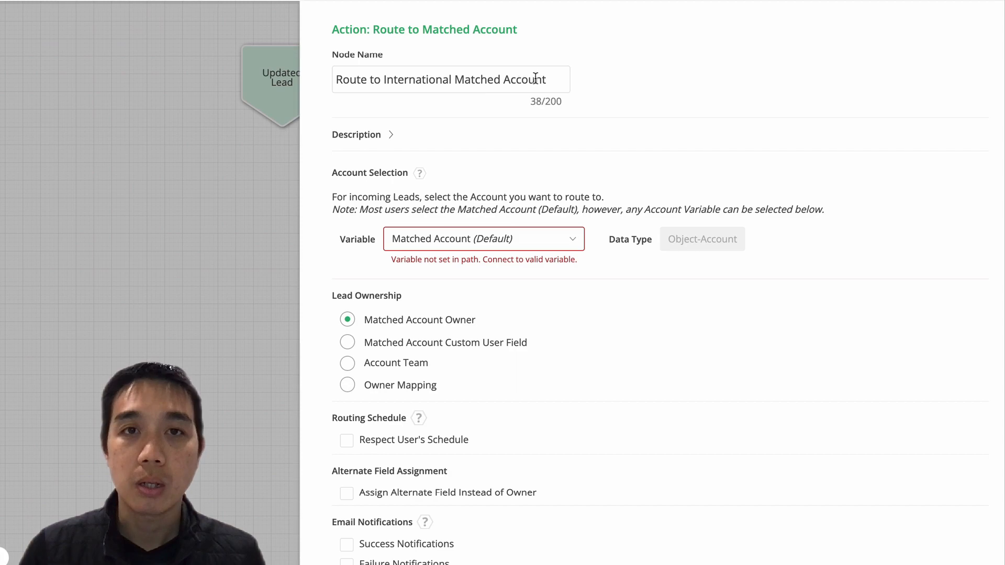
pyautogui.write(' Matched A')
pyautogui.press('BackSpace')
pyautogui.press('BackSpace')
pyautogui.write('Owner')
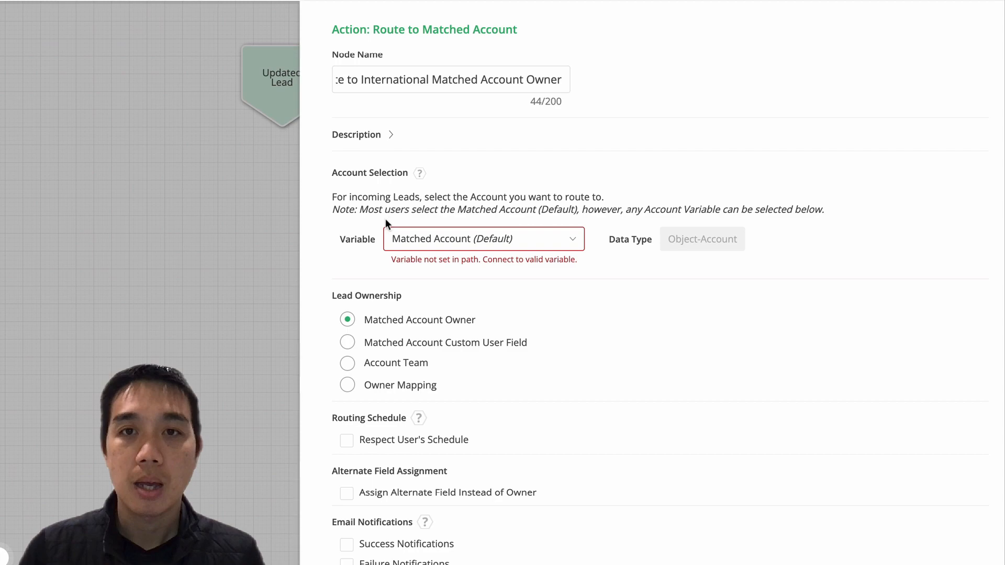
# Set the account selection variable of this routing node to International Matched Account.
pyautogui.click(364, 240)
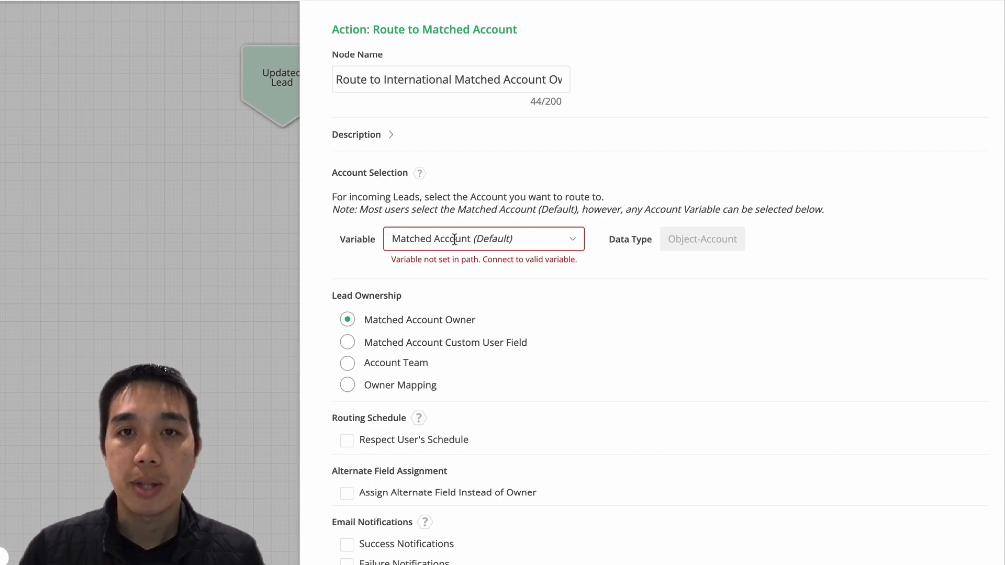
pyautogui.click(497, 228)
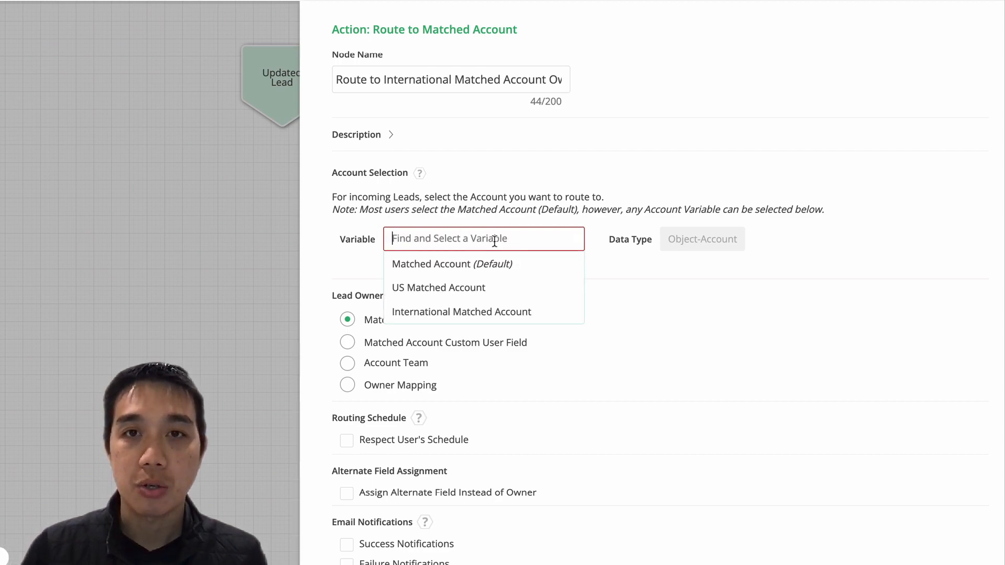
pyautogui.click(492, 310)
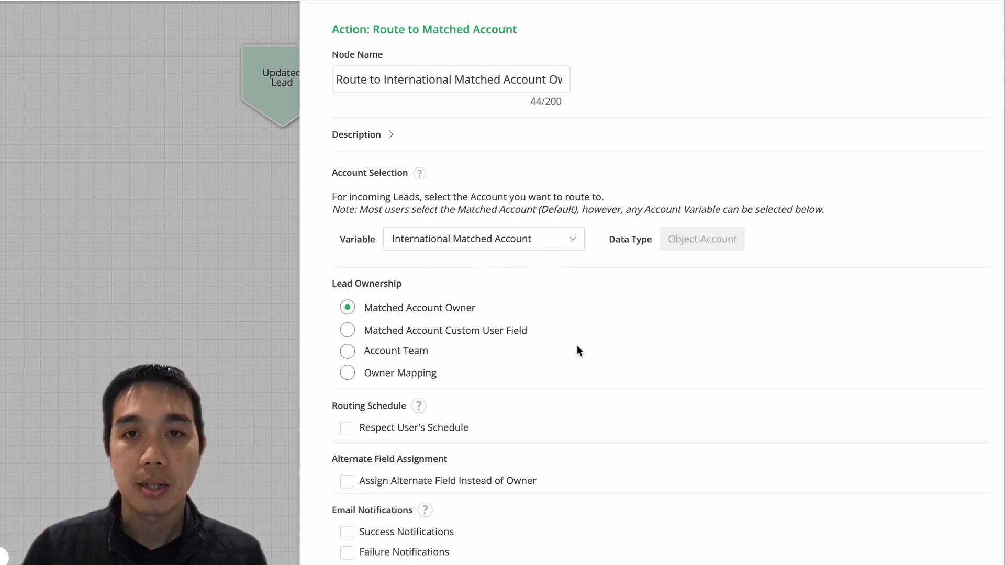
# Set the routing node's Next Node target to None in the advanced settings and save the node.
pyautogui.scroll(-2, 578, 350)
pyautogui.click(367, 509)
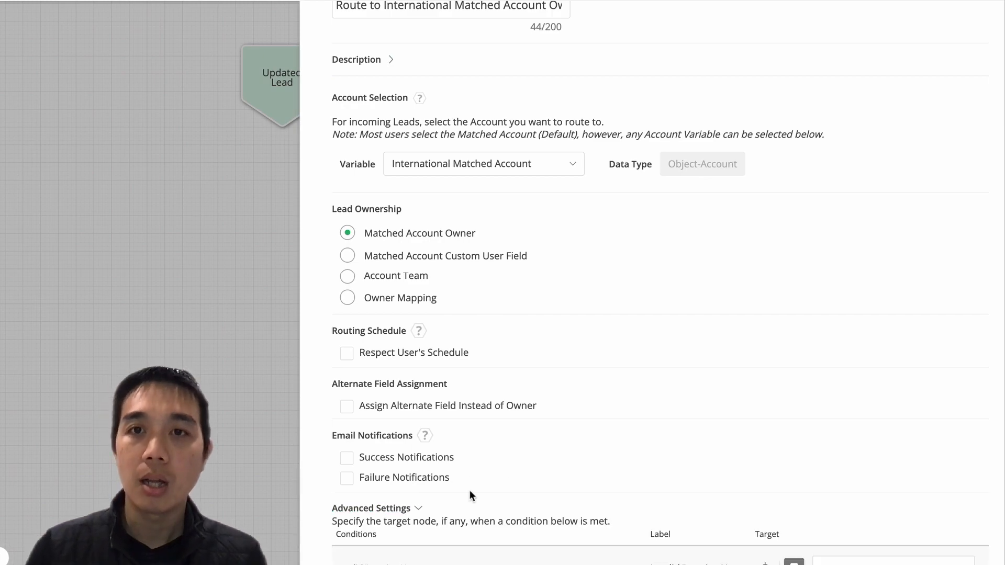
pyautogui.scroll(-4, 559, 466)
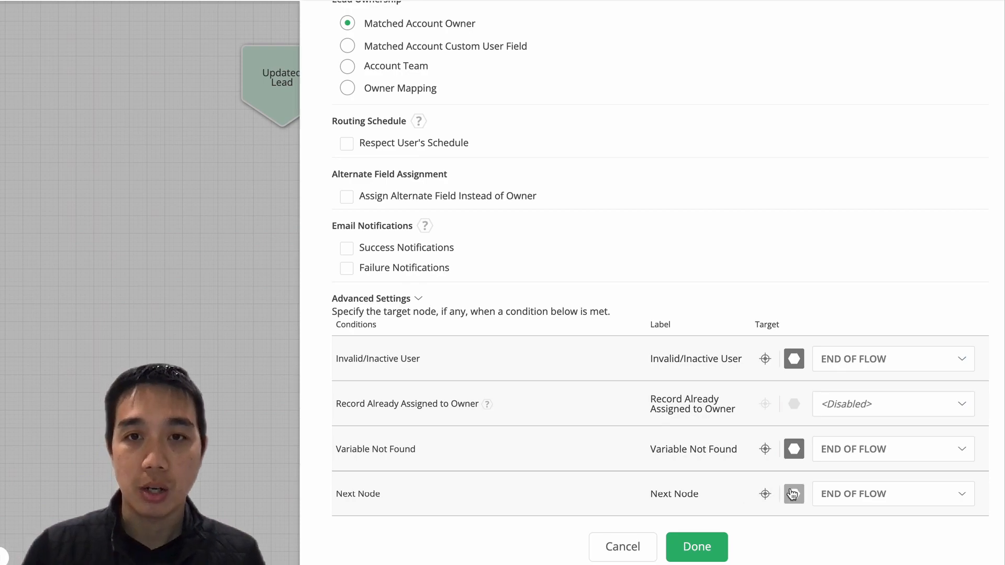
pyautogui.click(827, 496)
pyautogui.click(837, 519)
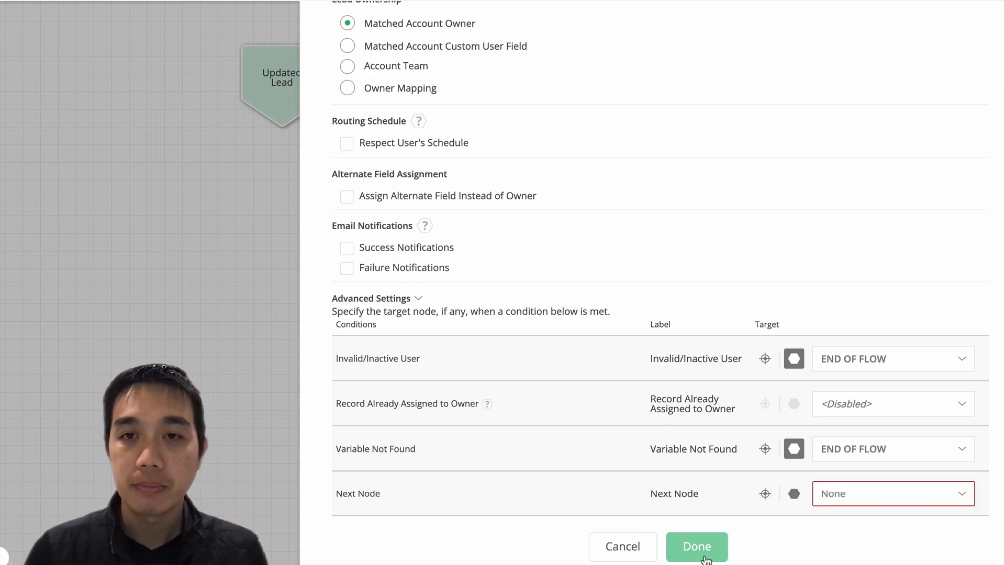
pyautogui.click(699, 547)
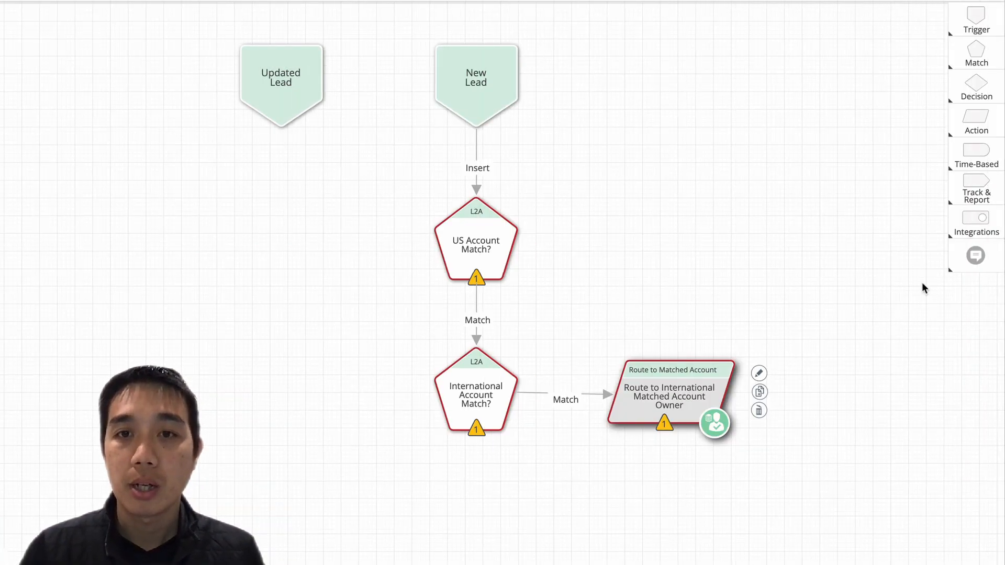
# Add a Send Notification action beside the routing node and connect the routing node's Next Node path to it.
pyautogui.moveTo(976, 120)
pyautogui.moveTo(908, 125)
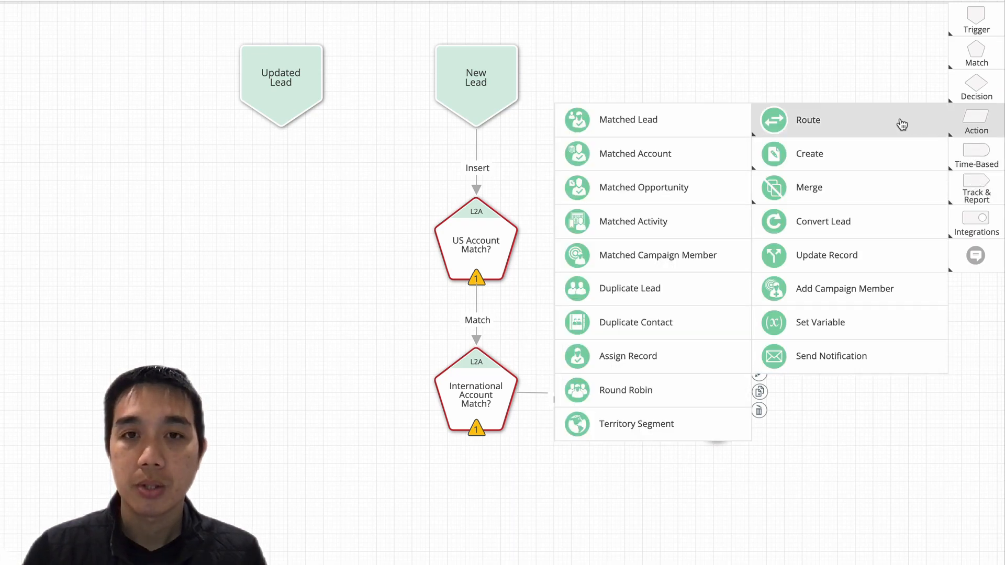
pyautogui.click(855, 354)
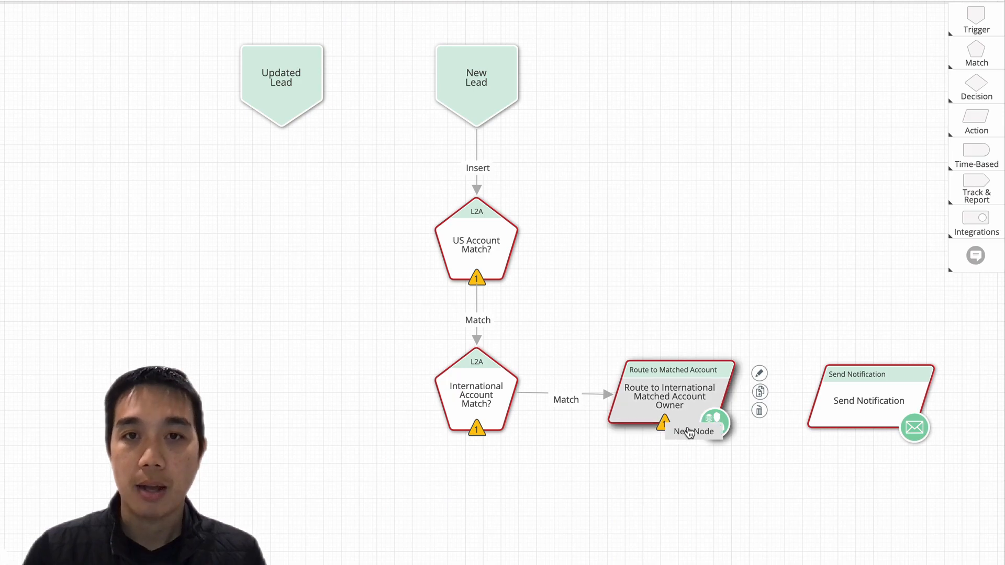
pyautogui.moveTo(675, 428); pyautogui.dragTo(839, 415)
# Rename the notification node "Send Notification with US Matched Account Info" and enable the Email channel with New Owner as recipient.
pyautogui.doubleClick(857, 401)
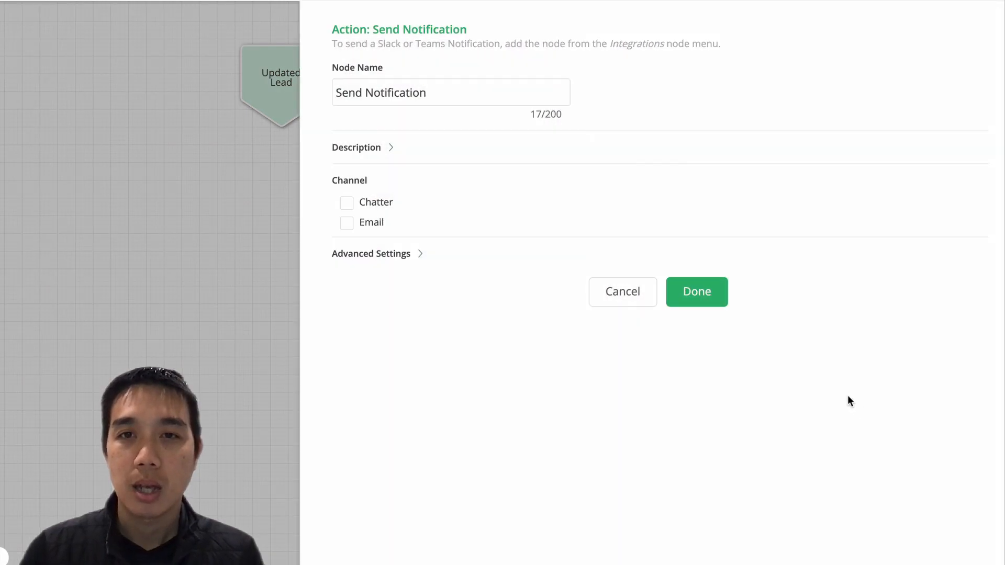
pyautogui.write('with US Matched Account Info')
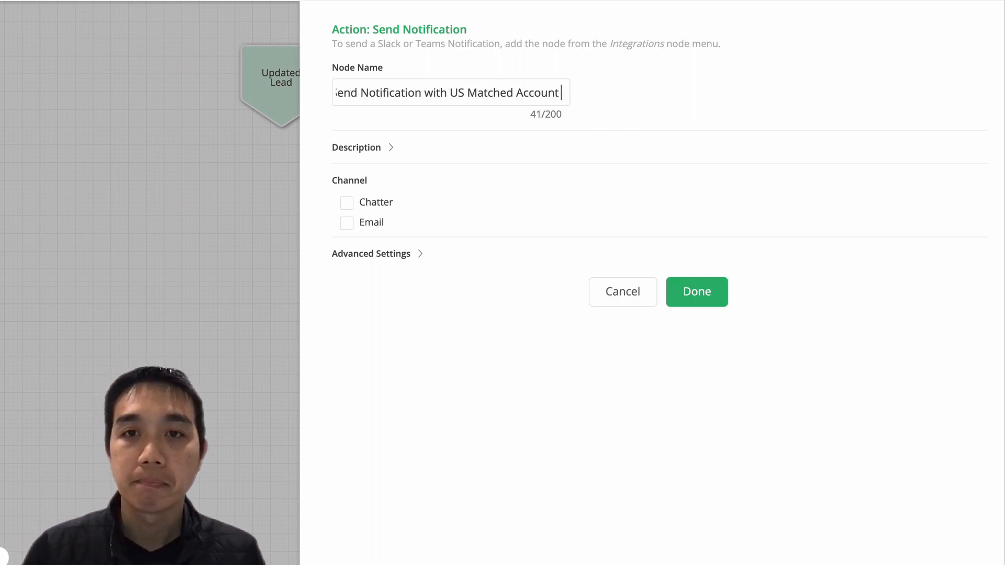
pyautogui.click(346, 222)
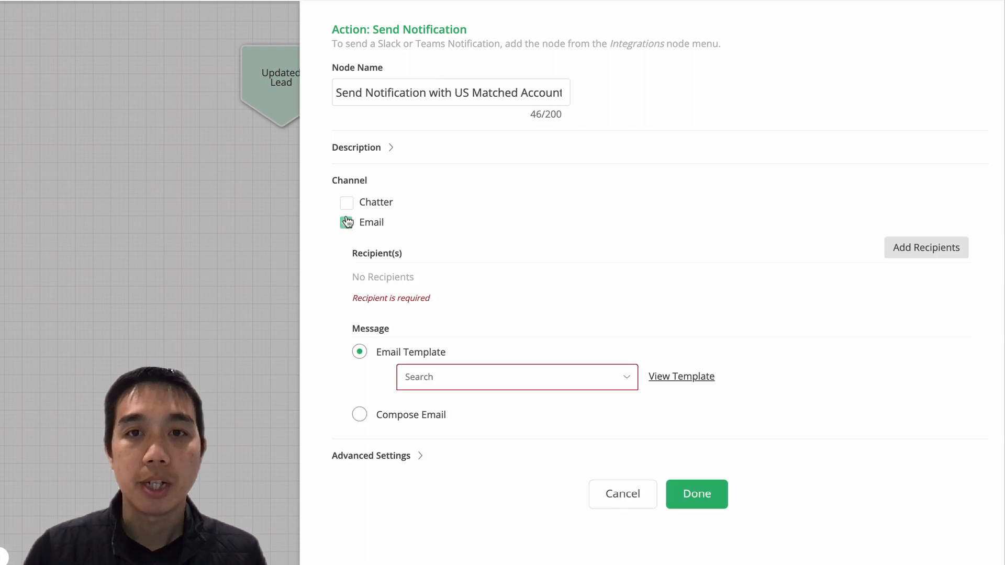
pyautogui.click(896, 248)
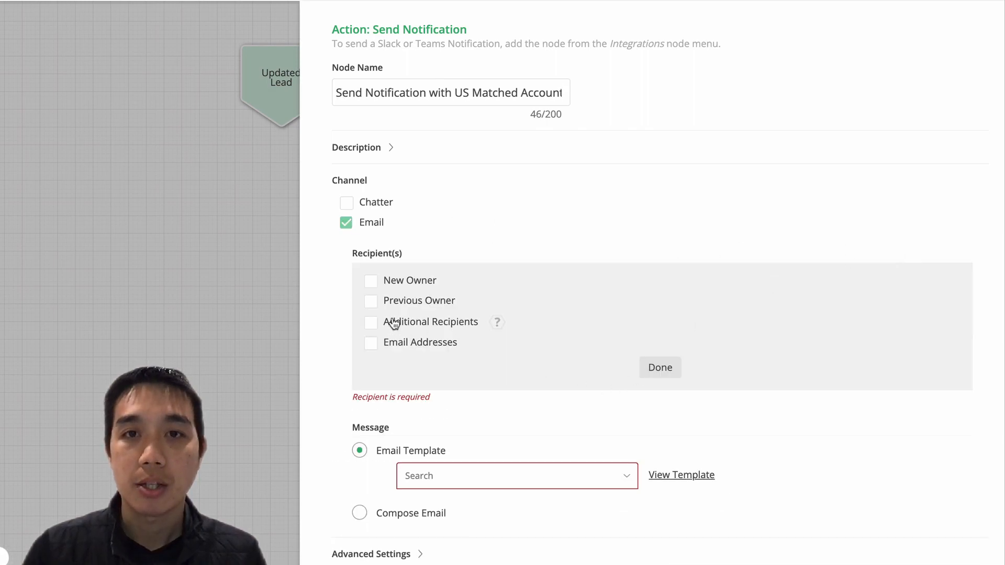
pyautogui.click(373, 283)
pyautogui.click(656, 371)
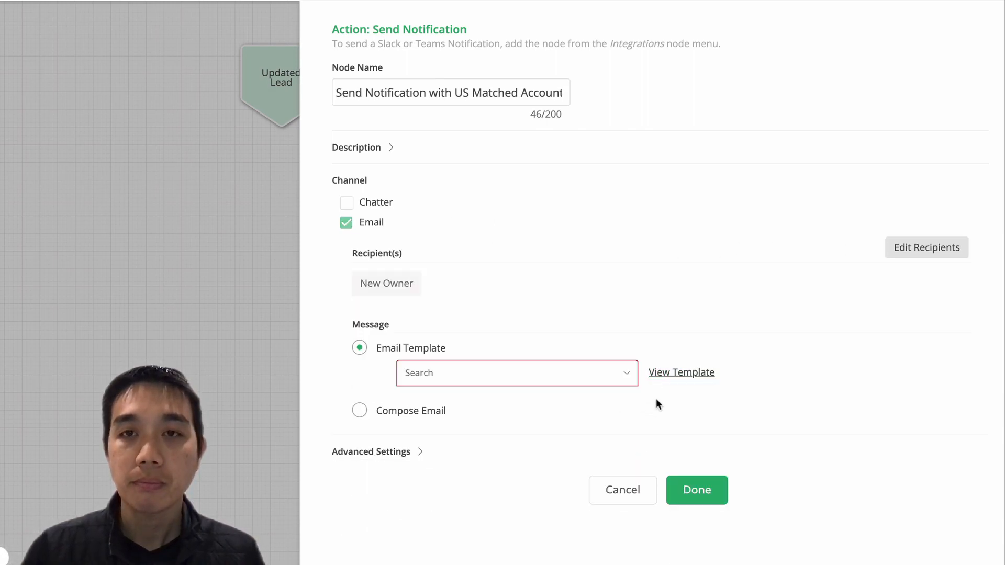
# Choose to compose the email and set its subject to "You have just received a lead from {!internationalmatchedaccount.name}", inserting the account name as a variable.
pyautogui.click(359, 413)
pyautogui.scroll(-2, 557, 413)
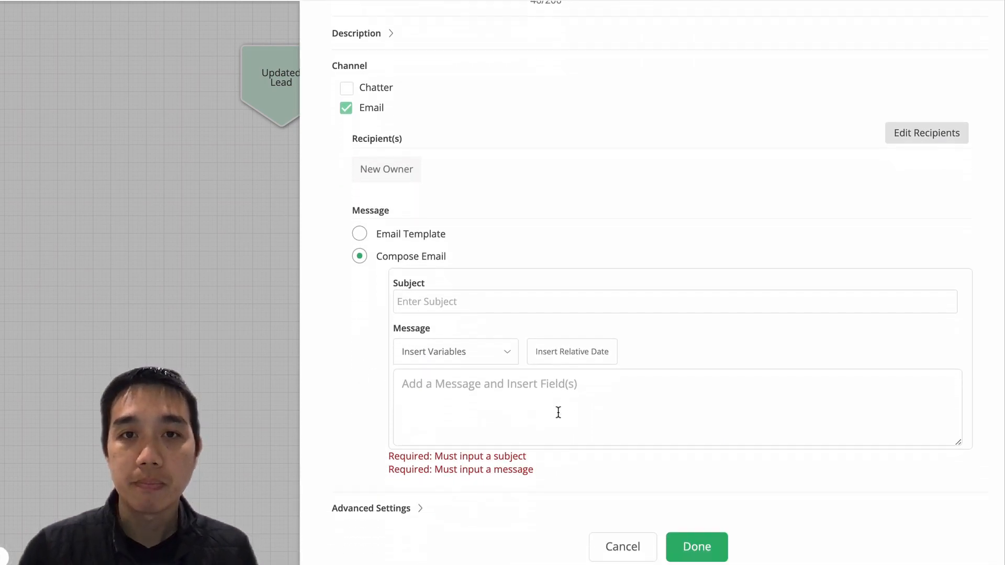
pyautogui.click(512, 297)
pyautogui.write('Y')
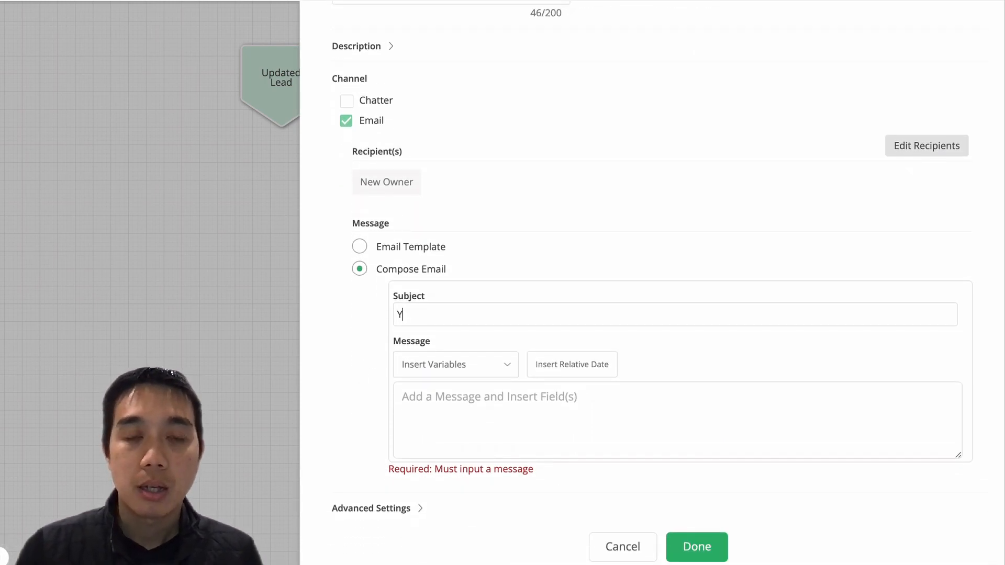
pyautogui.write('ou have just received a lead from')
pyautogui.click(434, 366)
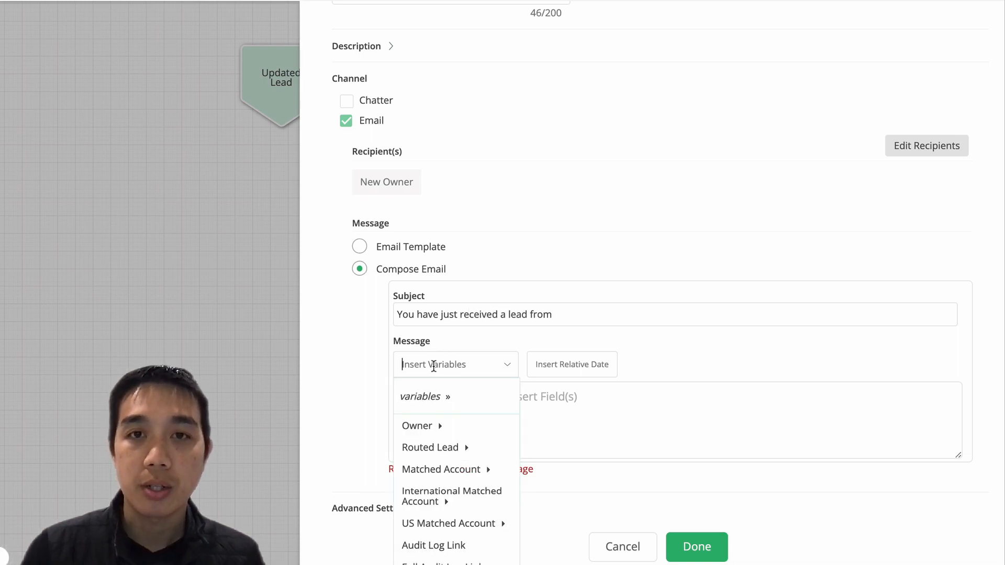
pyautogui.write('in')
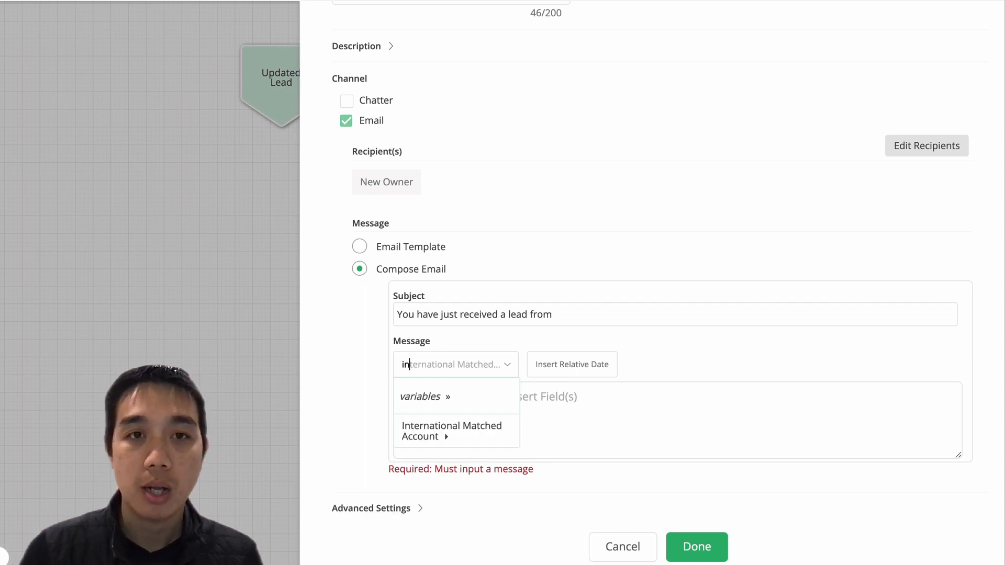
pyautogui.click(446, 430)
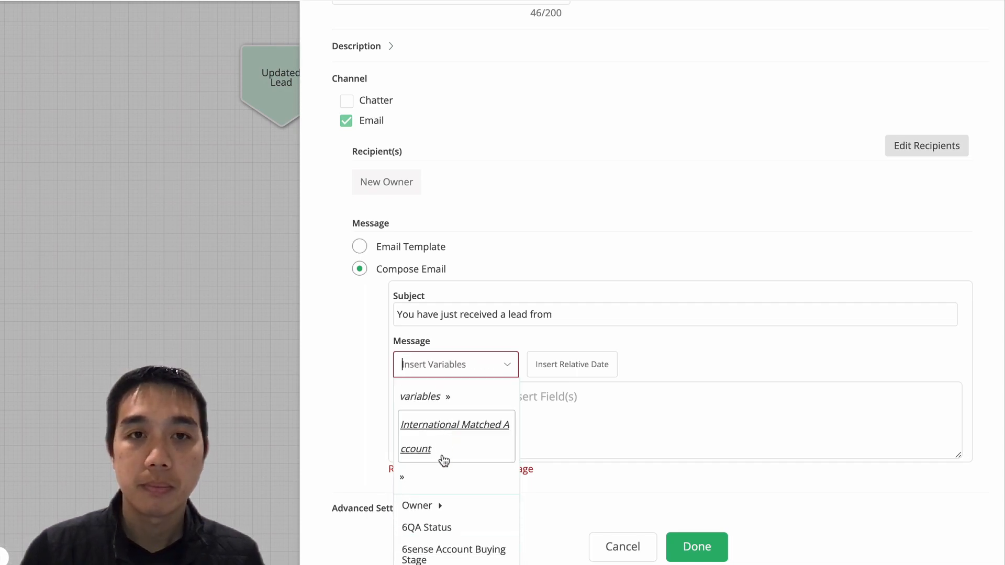
pyautogui.write('nam')
pyautogui.click(437, 505)
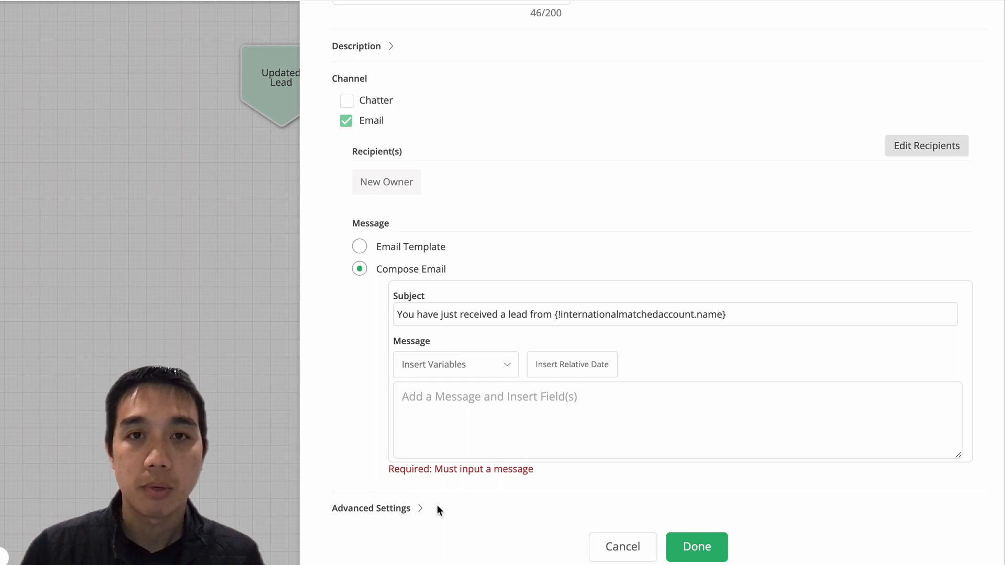
# Write the message "This lead also has an account match in the US." followed by a blank line and "Details:".
pyautogui.click(501, 414)
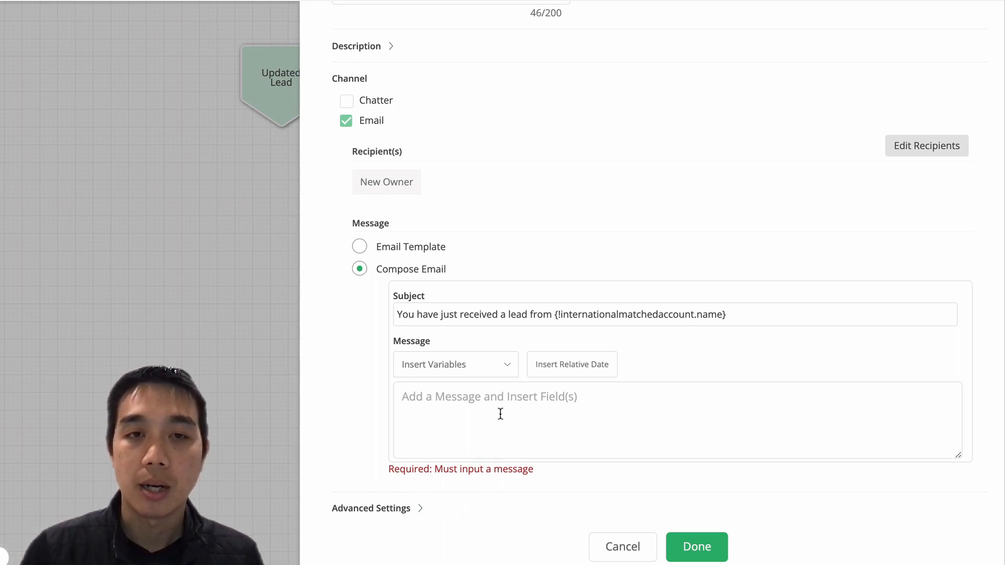
pyautogui.write('This lea')
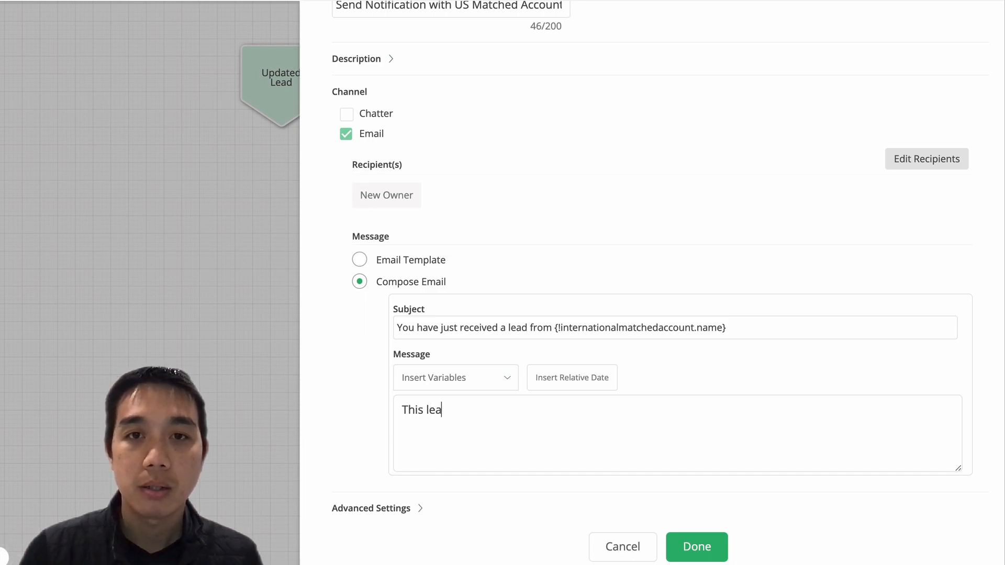
pyautogui.write('d also has')
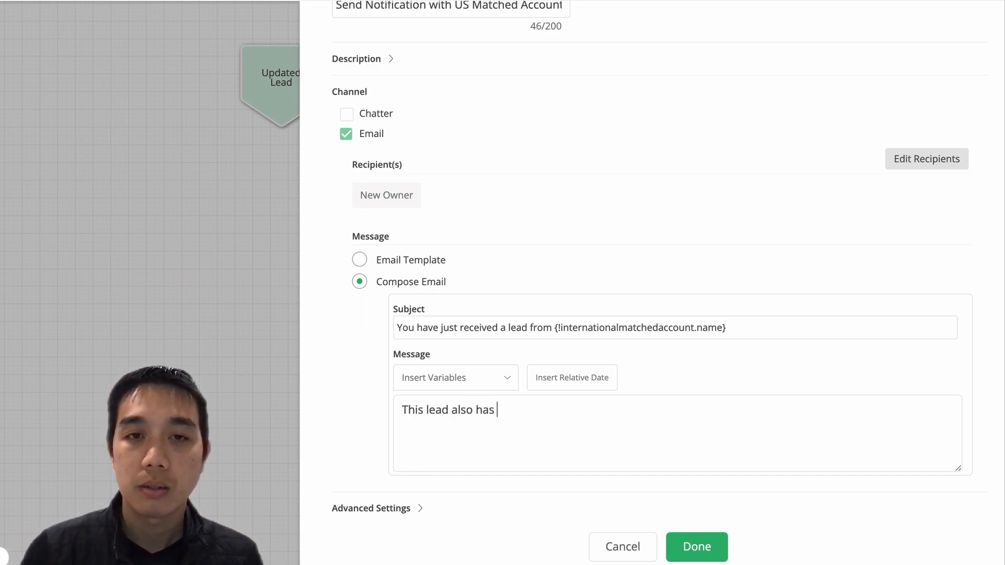
pyautogui.write(' an account ')
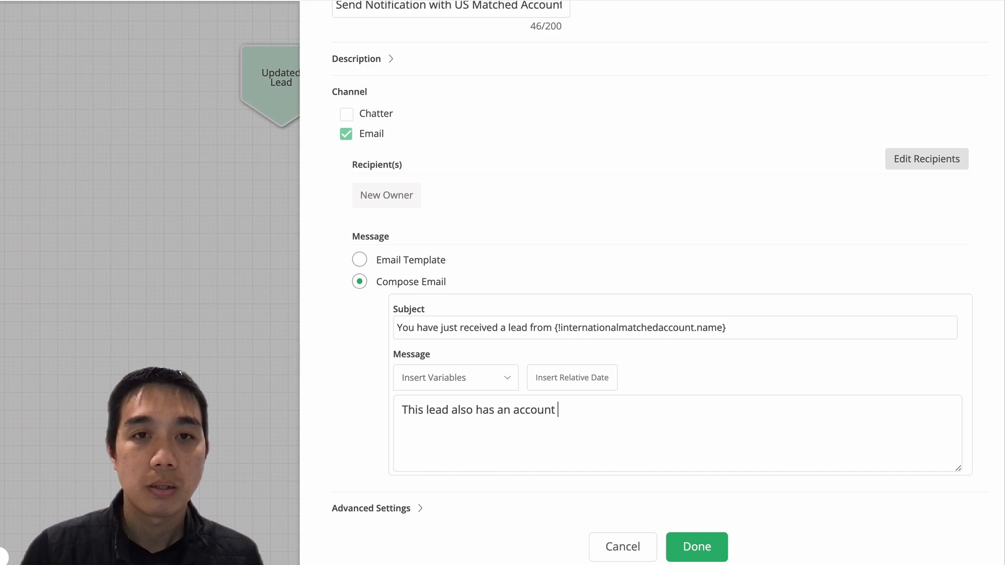
pyautogui.write('match in the US.')
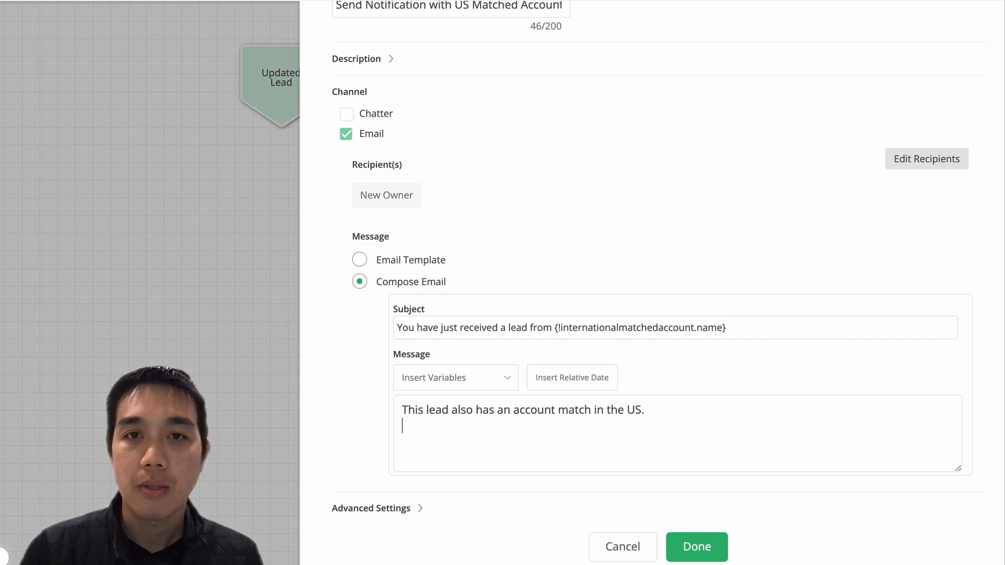
pyautogui.press('Return')
pyautogui.write('Details:')
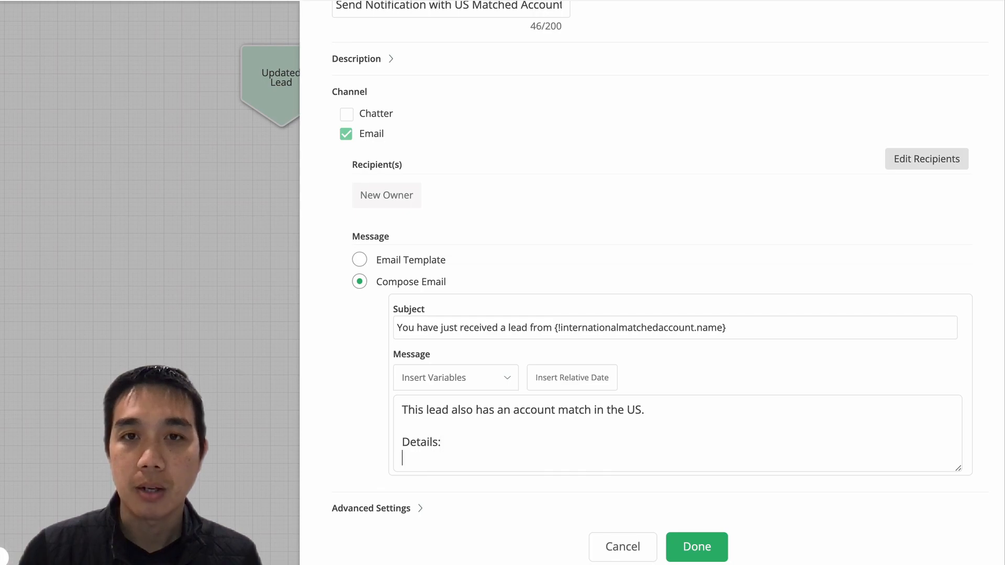
# Insert the US Matched Account's Account Name variable on the line below "Details:".
pyautogui.click(487, 377)
pyautogui.write('us')
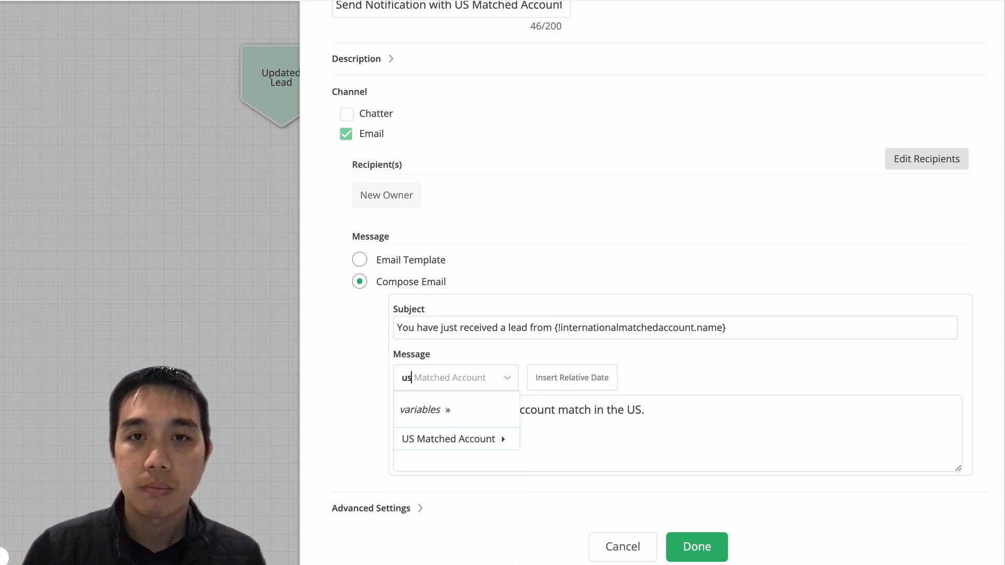
pyautogui.click(477, 439)
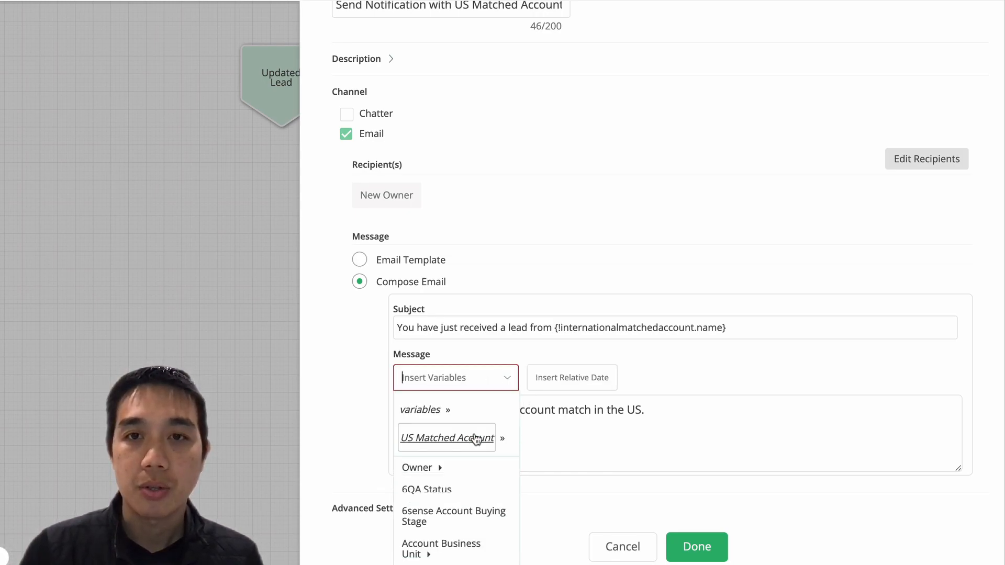
pyautogui.write('nam')
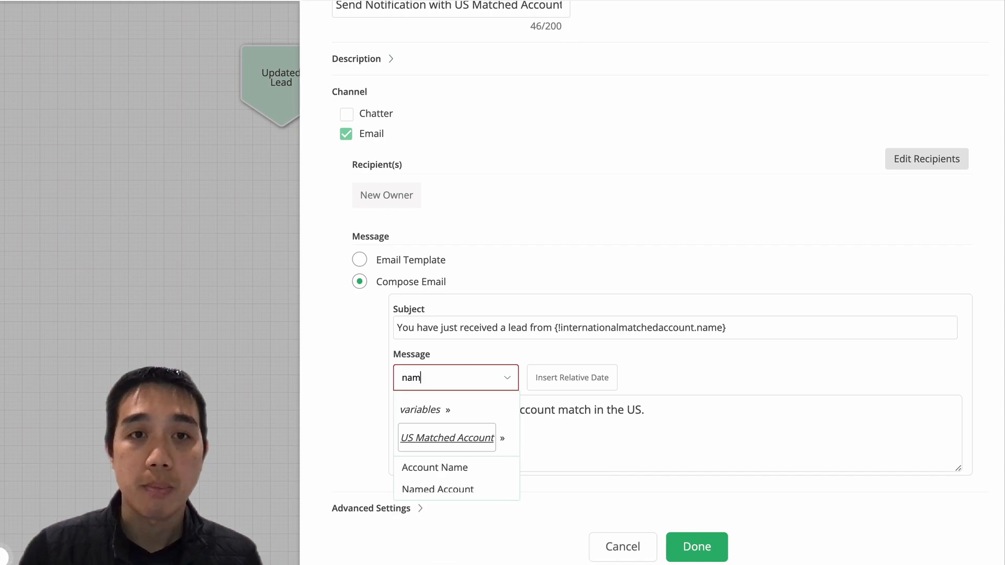
pyautogui.click(468, 467)
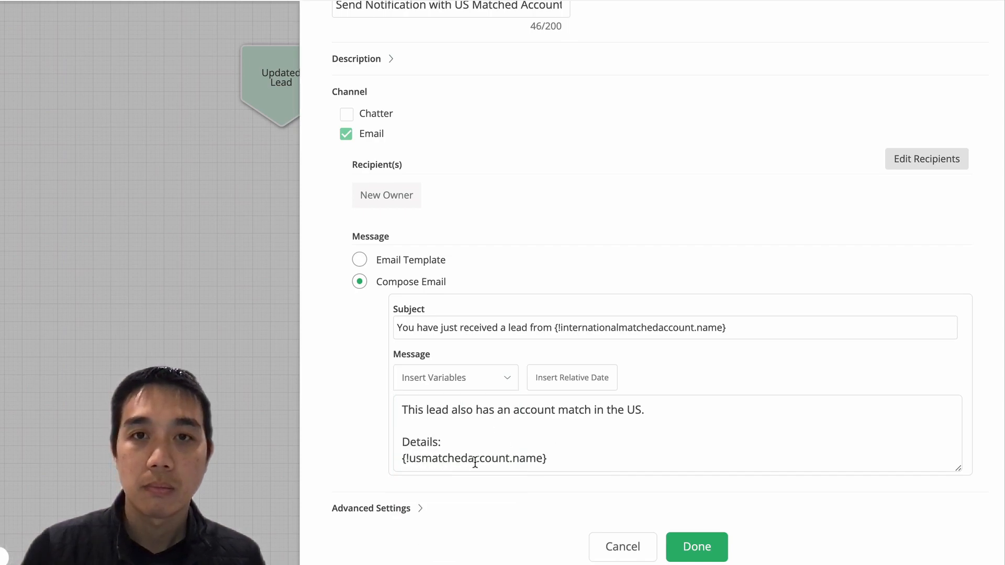
# Add several blank lines to the message below the US matched account name variable.
pyautogui.click(567, 457)
pyautogui.press('Return')
pyautogui.press('Return')
pyautogui.press('Return')
pyautogui.press('Return')
pyautogui.press('Return')
pyautogui.press('Up')
pyautogui.press('Up')
pyautogui.press('Up')
pyautogui.press('Up')
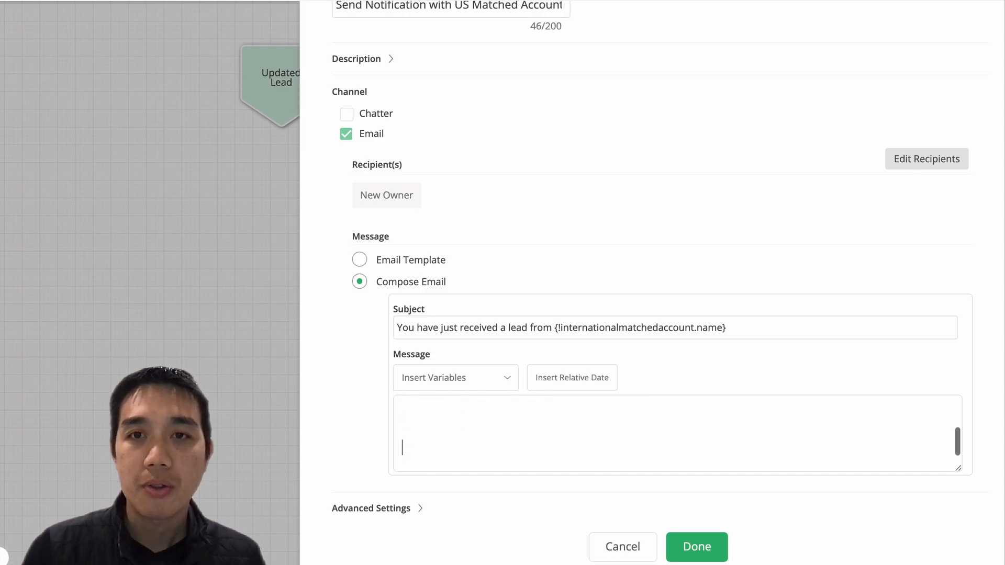
# Insert the US Matched Account owner's Full Name variable into the email message.
pyautogui.click(466, 377)
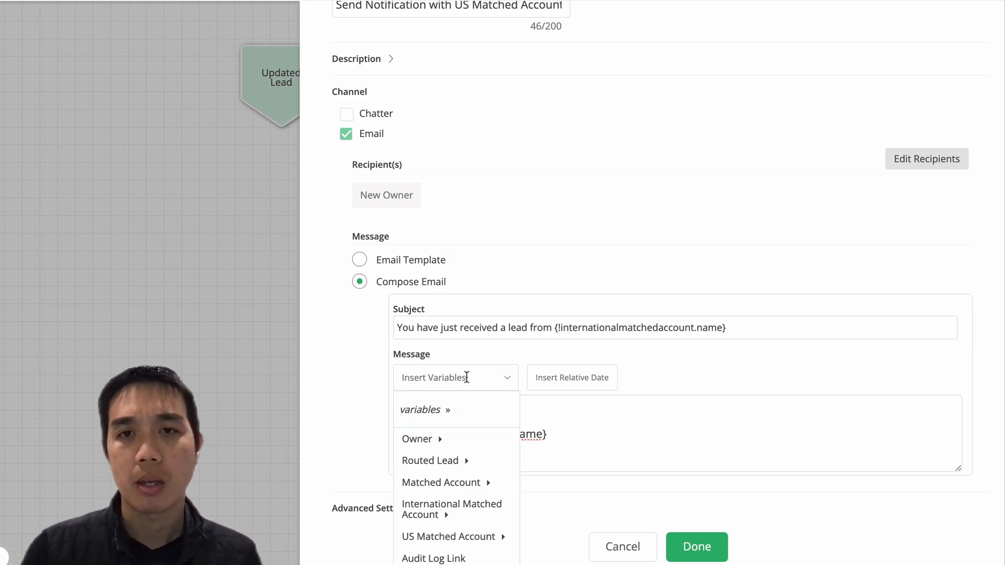
pyautogui.write('us')
pyautogui.click(473, 442)
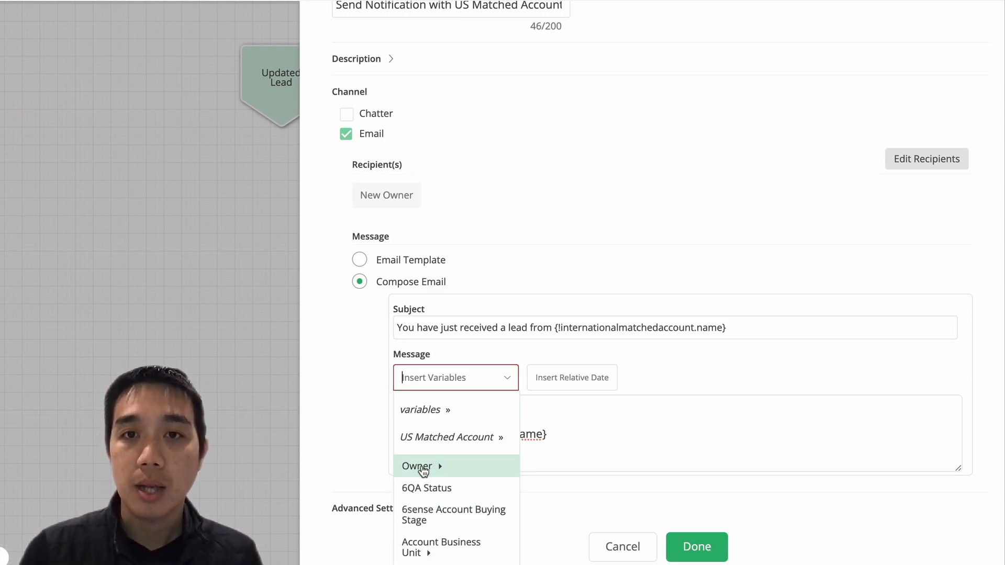
pyautogui.click(423, 470)
pyautogui.write('name')
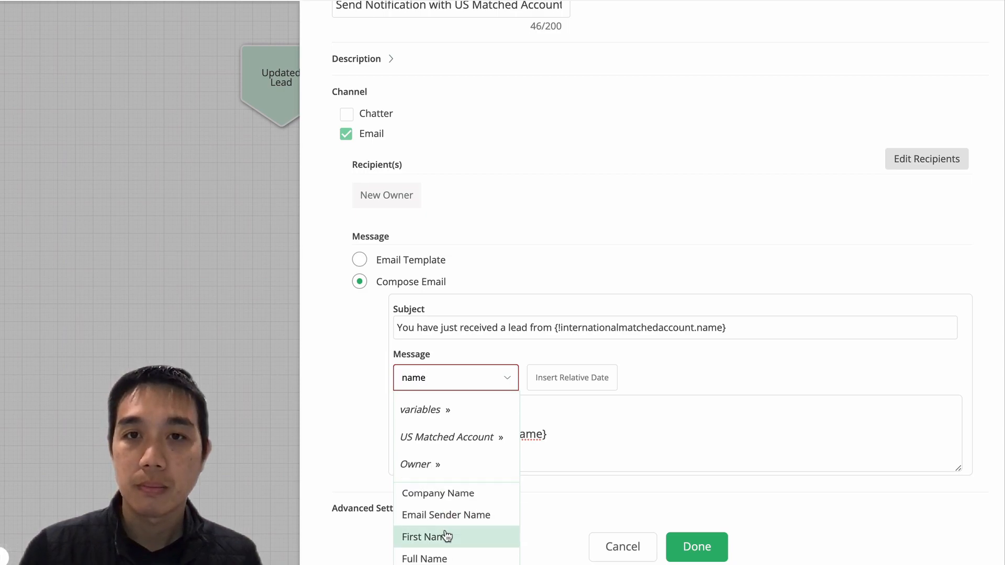
pyautogui.click(451, 559)
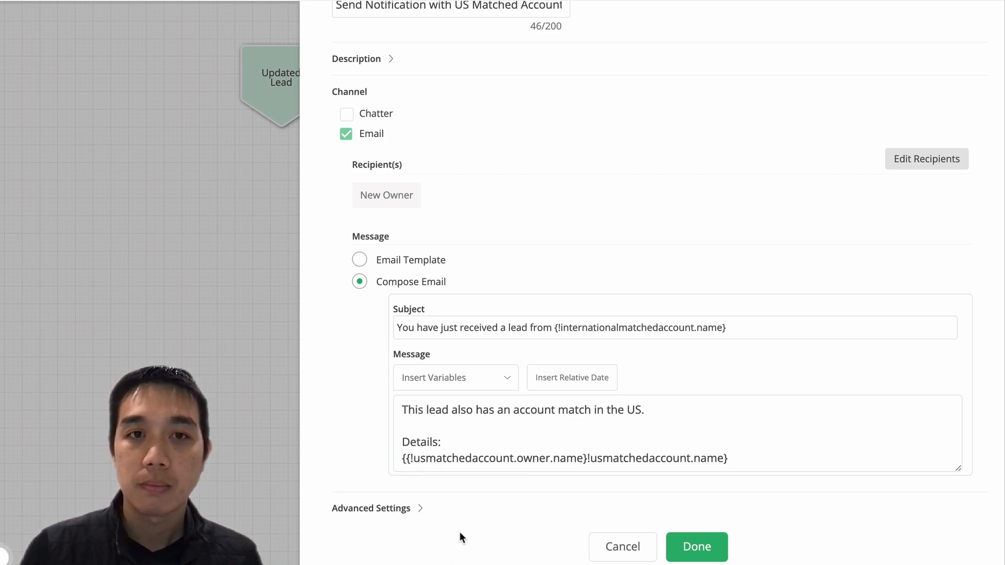
# Repair the merged variables so {!usmatchedaccount.owner.name} and {!usmatchedaccount.name} stand on separate lines with correct braces, and add a line break below them.
pyautogui.click(590, 460)
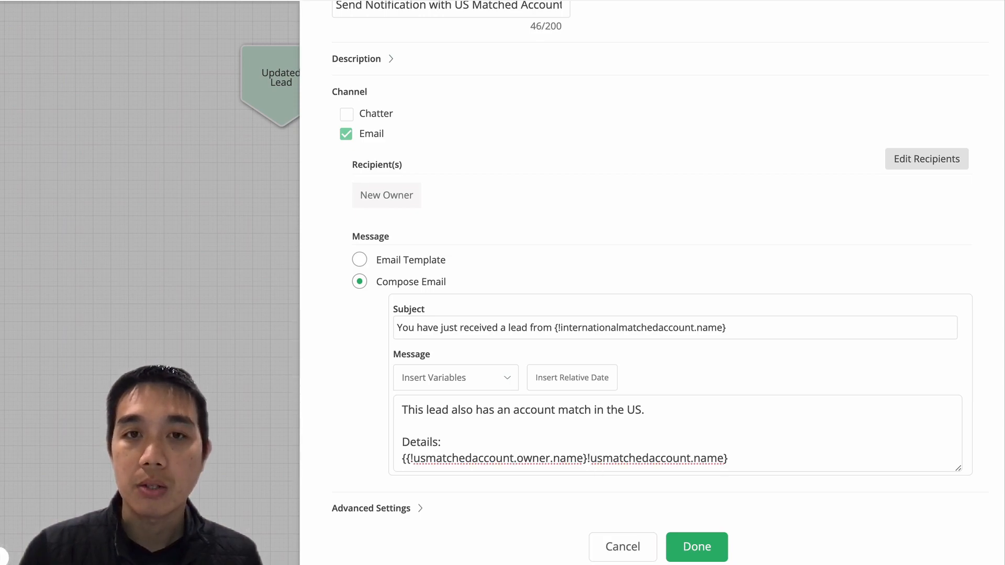
pyautogui.write('{')
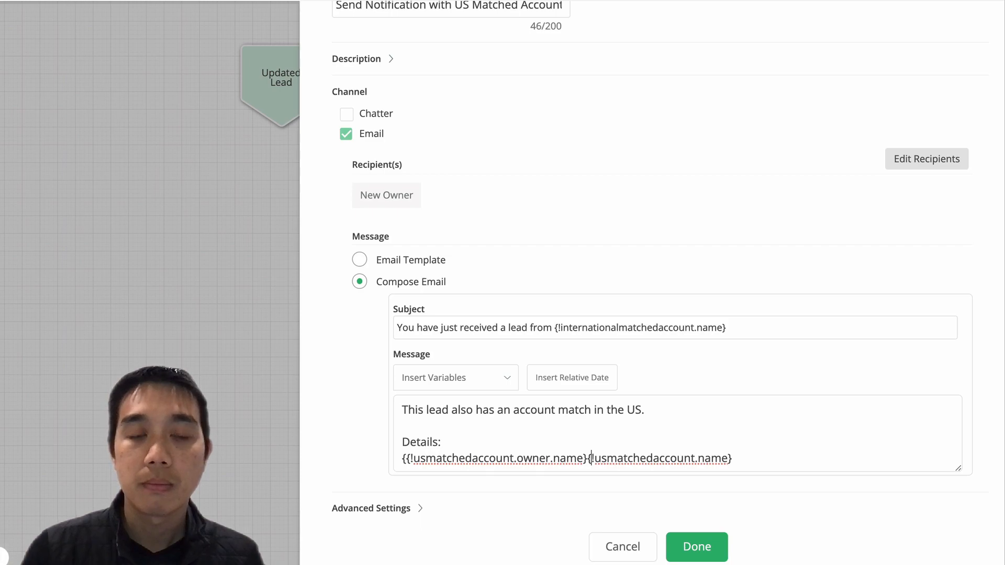
pyautogui.press('Return')
pyautogui.press('BackSpace')
pyautogui.press('Left')
pyautogui.press('Return')
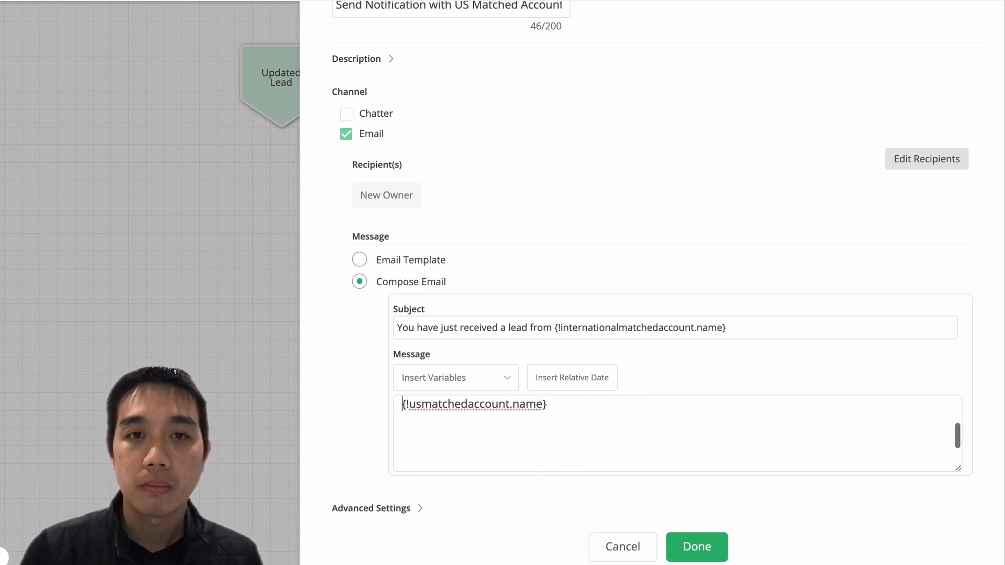
pyautogui.scroll(1, 431, 436)
pyautogui.scroll(1, 431, 436)
pyautogui.click(407, 425)
pyautogui.press('BackSpace')
pyautogui.click(563, 440)
pyautogui.press('Return')
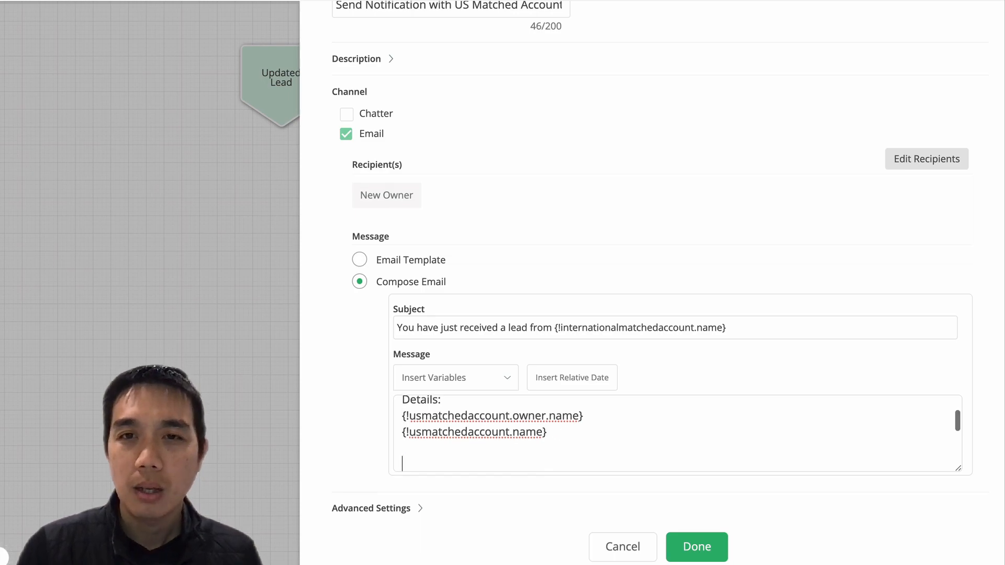
# Insert the US Matched Account's Annual Revenue variable and remove the blank lines between it and the account name variable.
pyautogui.click(465, 377)
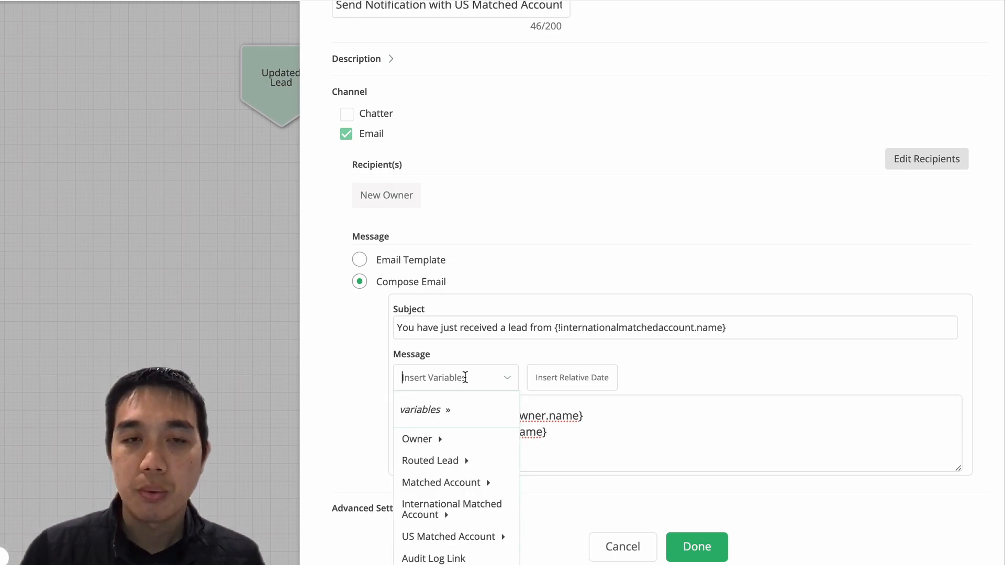
pyautogui.write('us')
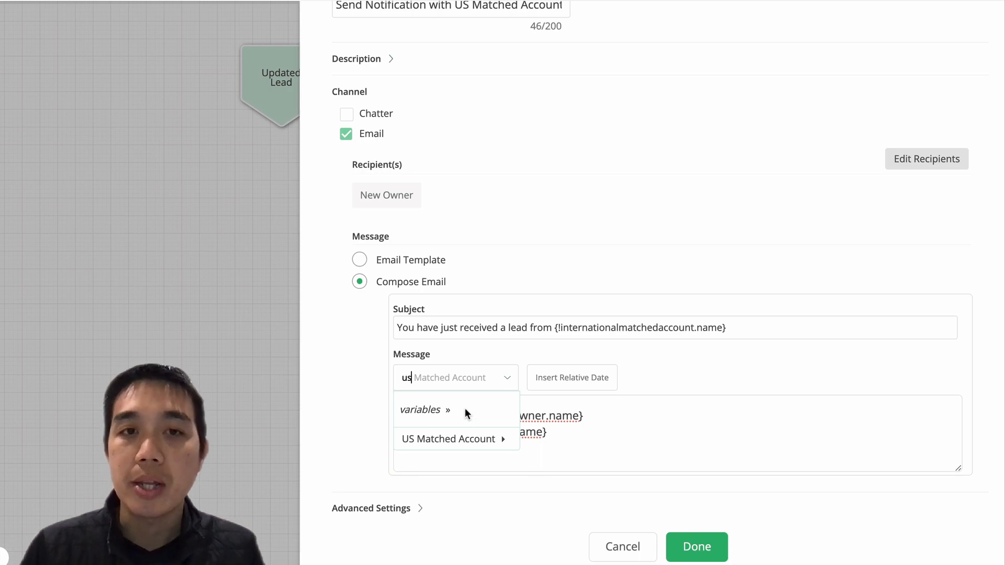
pyautogui.click(473, 439)
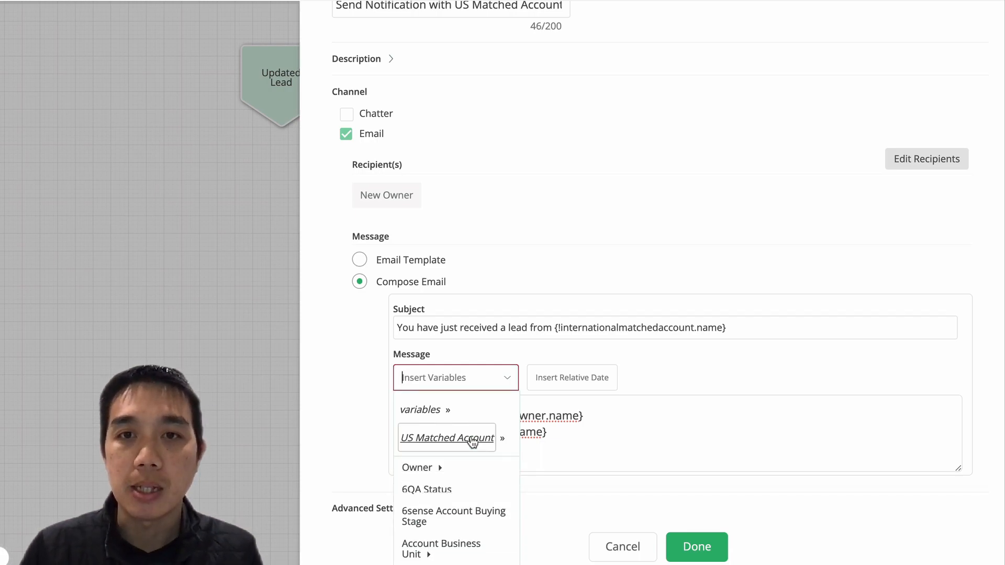
pyautogui.write('annu')
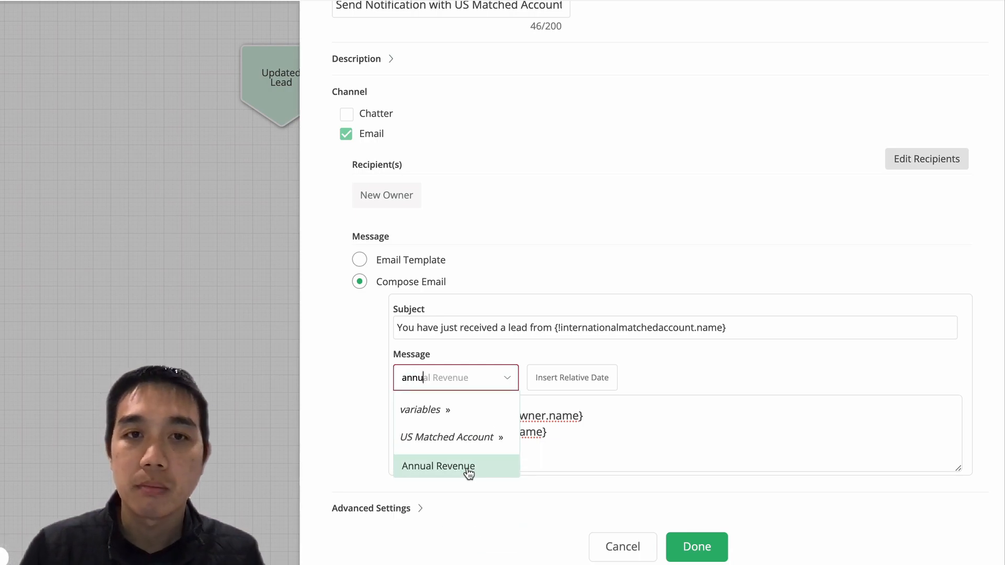
pyautogui.click(469, 472)
pyautogui.scroll(-3, 520, 437)
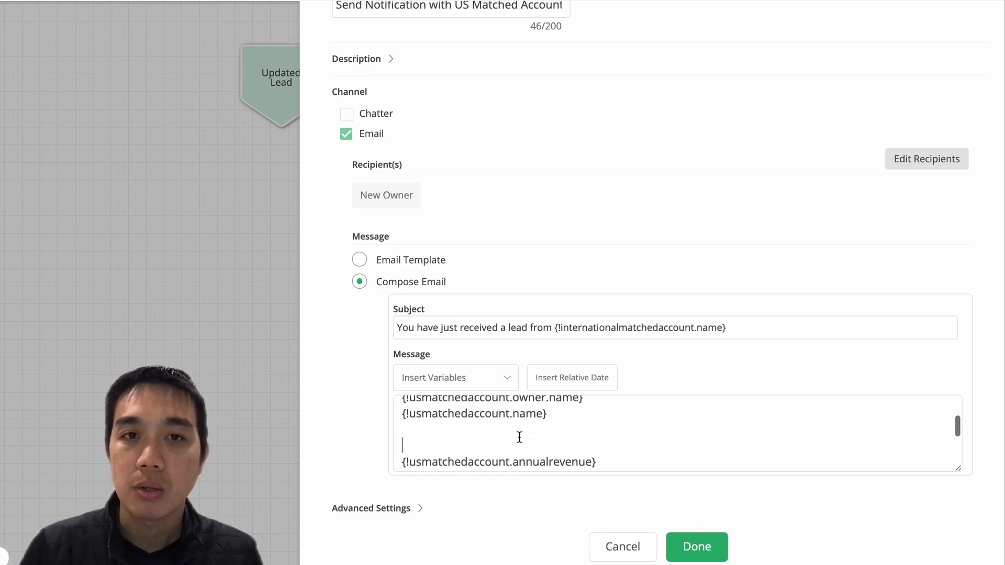
pyautogui.press('BackSpace')
pyautogui.press('BackSpace')
pyautogui.scroll(2, 585, 445)
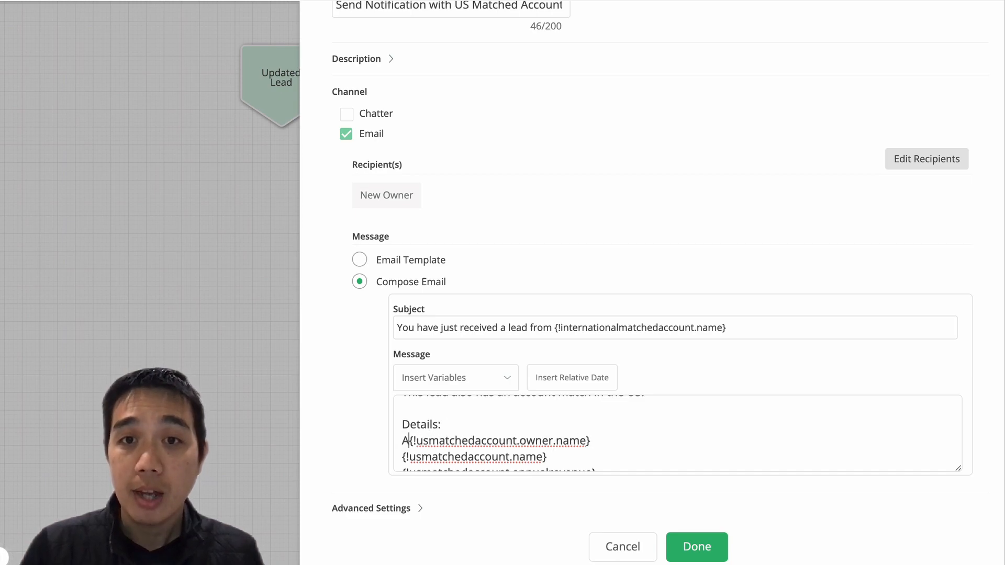
# Prefix the owner variable with "US Account Owner:" and the account name variable with "US Account Name:".
pyautogui.write('US Account Owner: {!usmatchedaccount.owner.name} ')
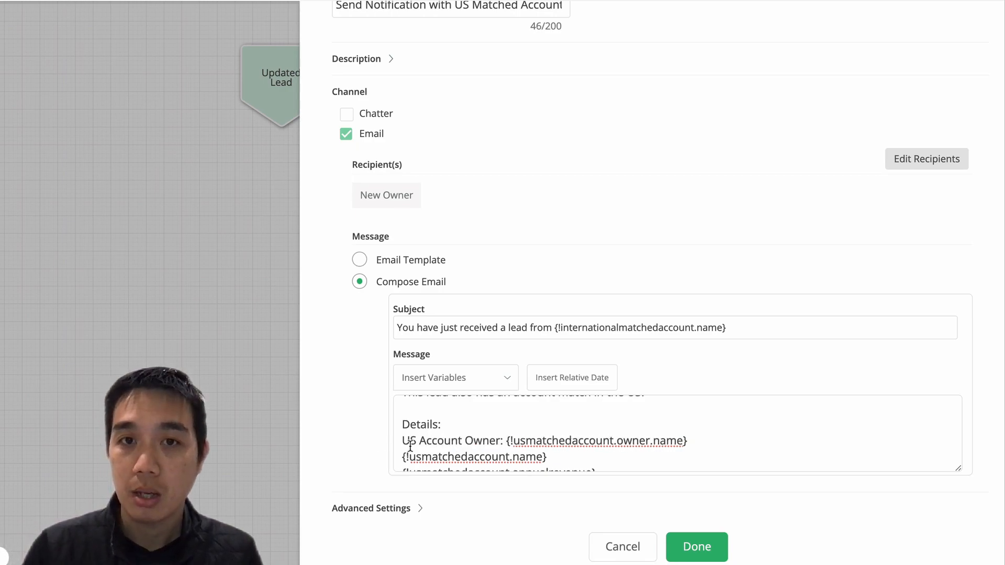
pyautogui.write('US Account Name')
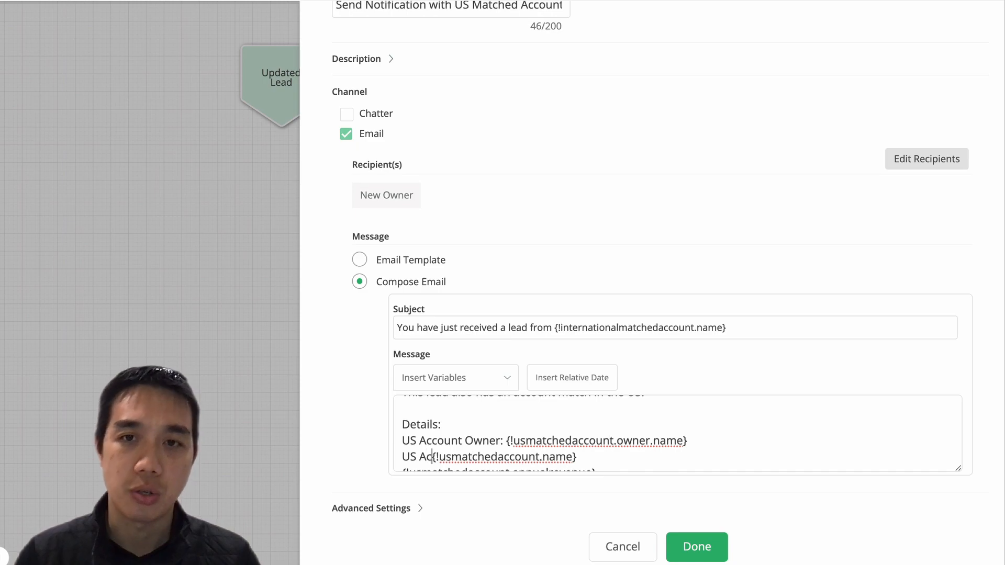
pyautogui.write(':')
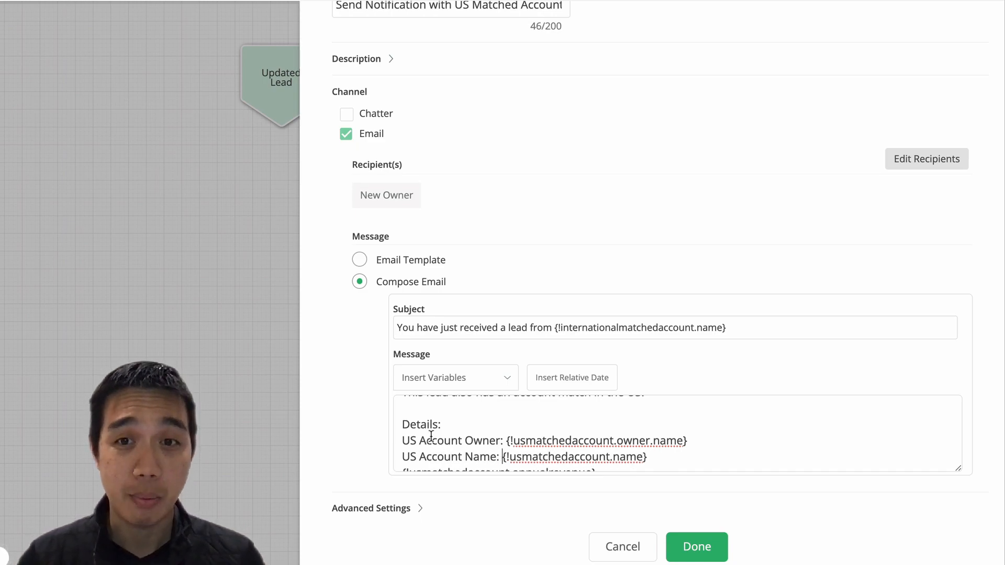
# Prefix the annual revenue variable with "US Account Annual Revenue:" and save the notification node's settings.
pyautogui.scroll(-1, 414, 435)
pyautogui.click(406, 441)
pyautogui.write('US Account Annual Revenue:')
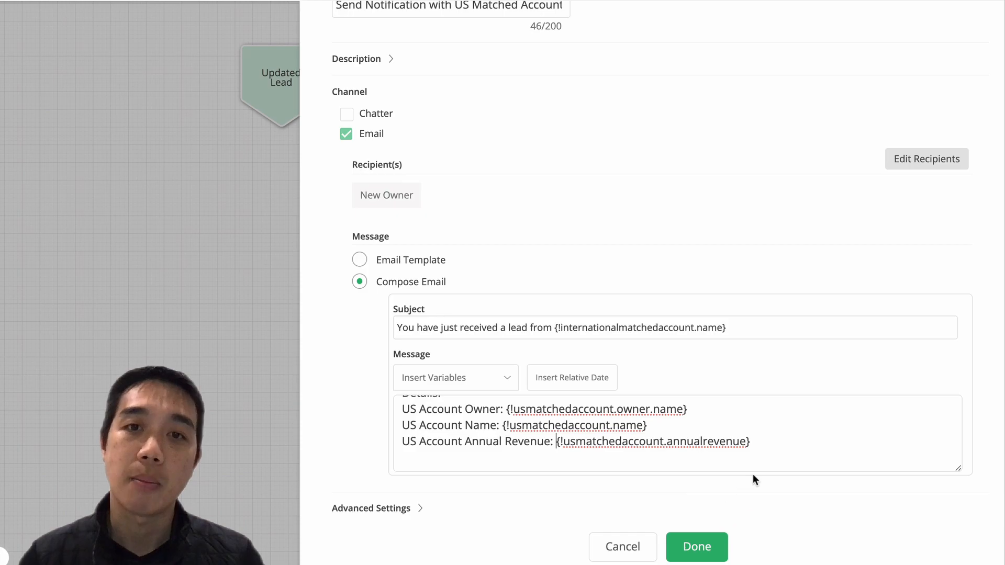
pyautogui.click(708, 550)
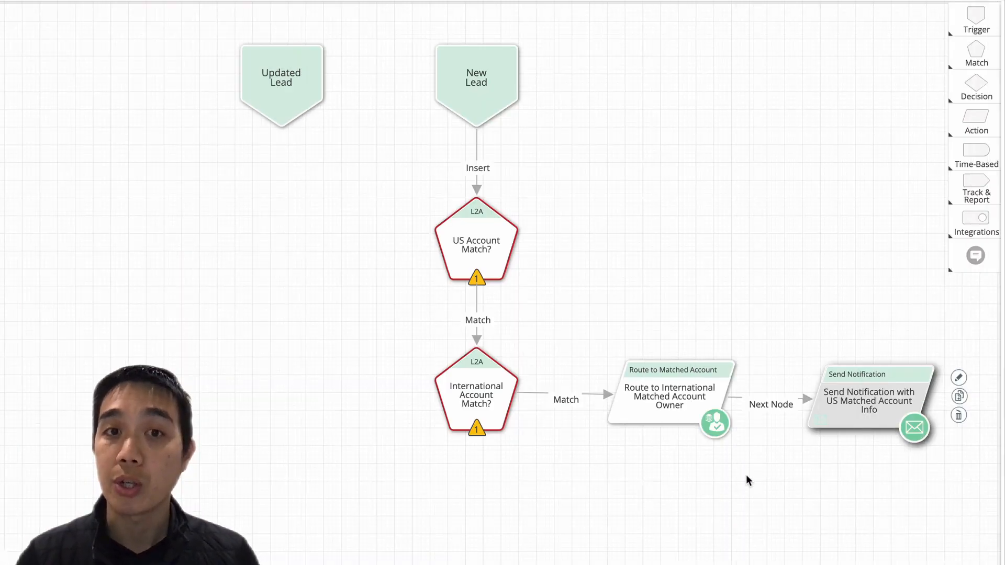
pyautogui.scroll(1, 617, 465)
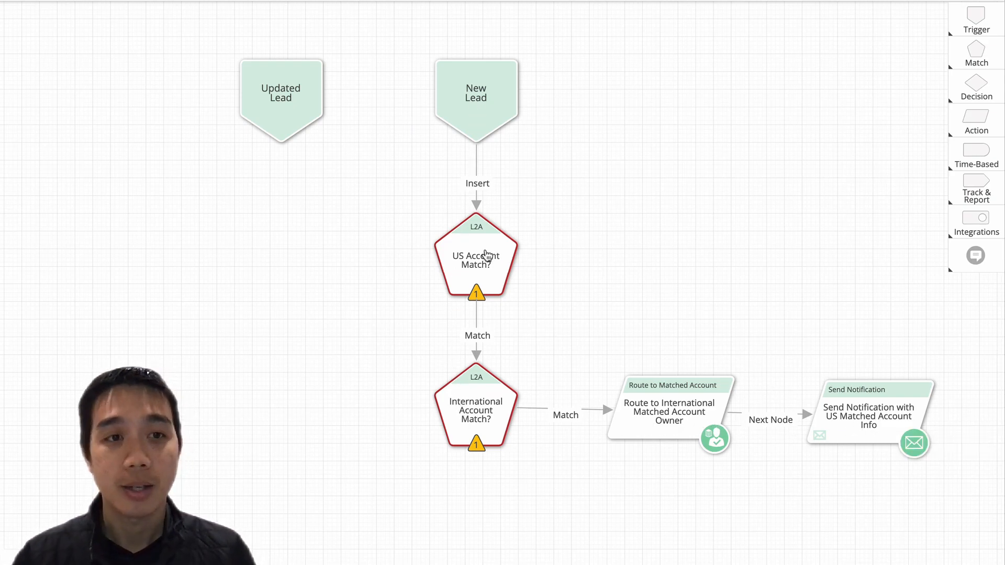
pyautogui.moveTo(487, 256)
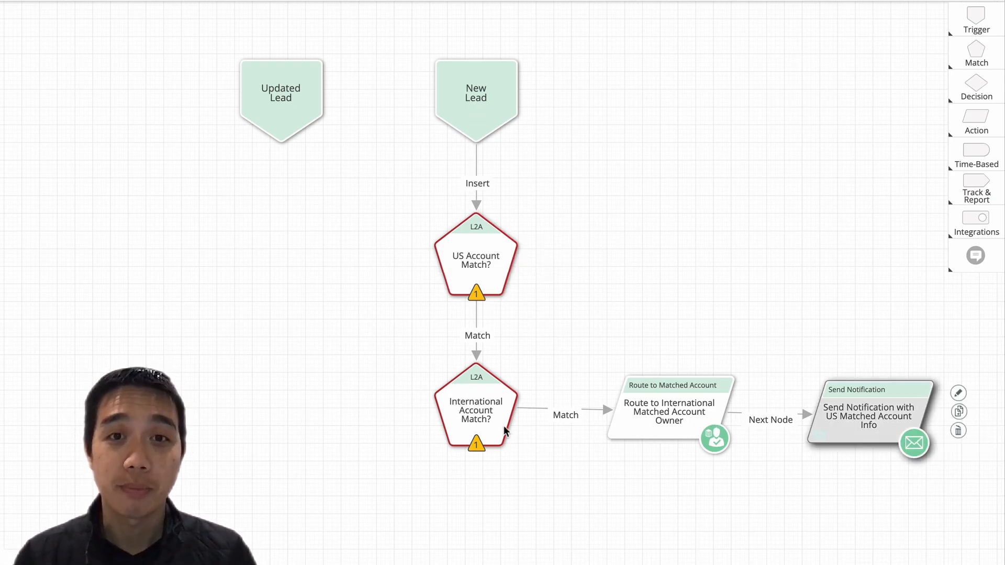